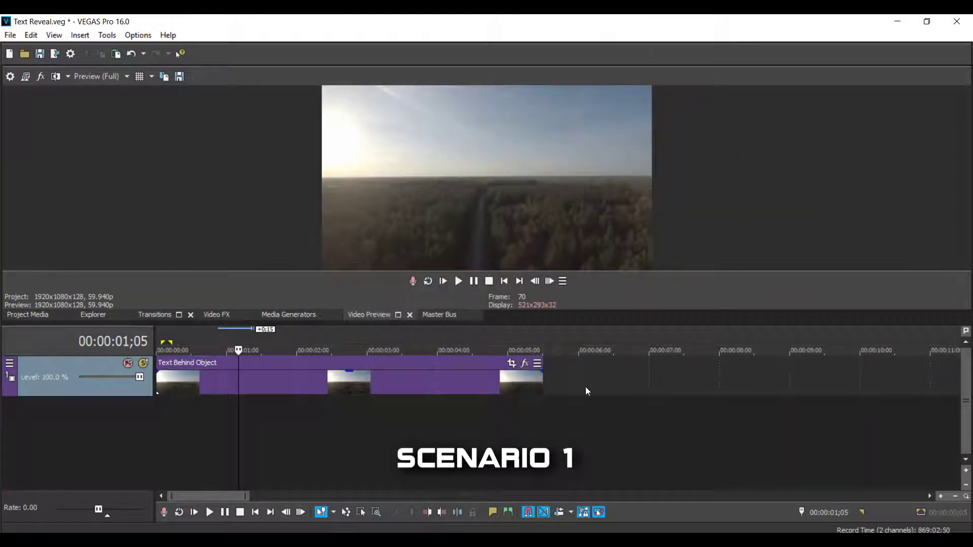
Rename the video track holding the Text Behind Object clip to "Unmasked Layer".
click(160, 333)
scroll(518, 380, up, 3)
scroll(518, 379, down, 2)
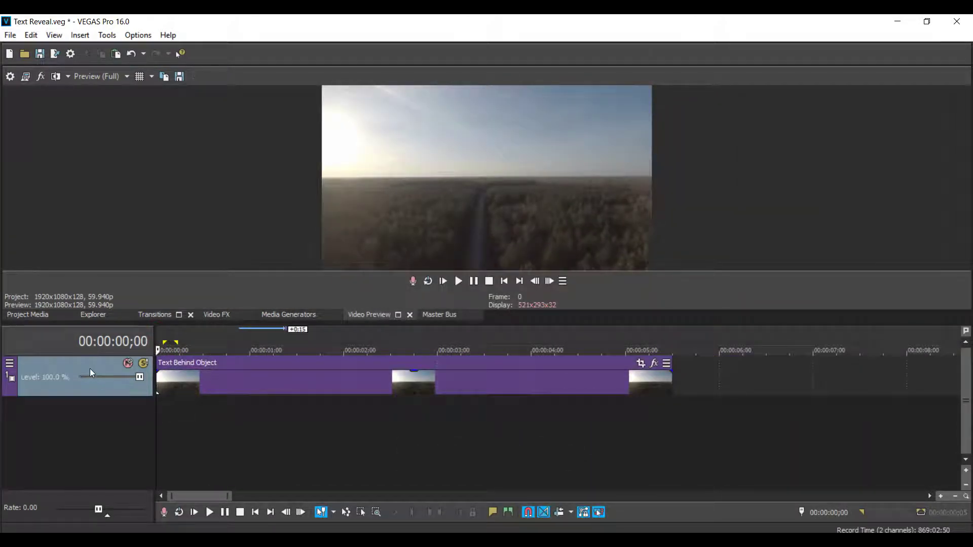
right_click(89, 367)
click(145, 178)
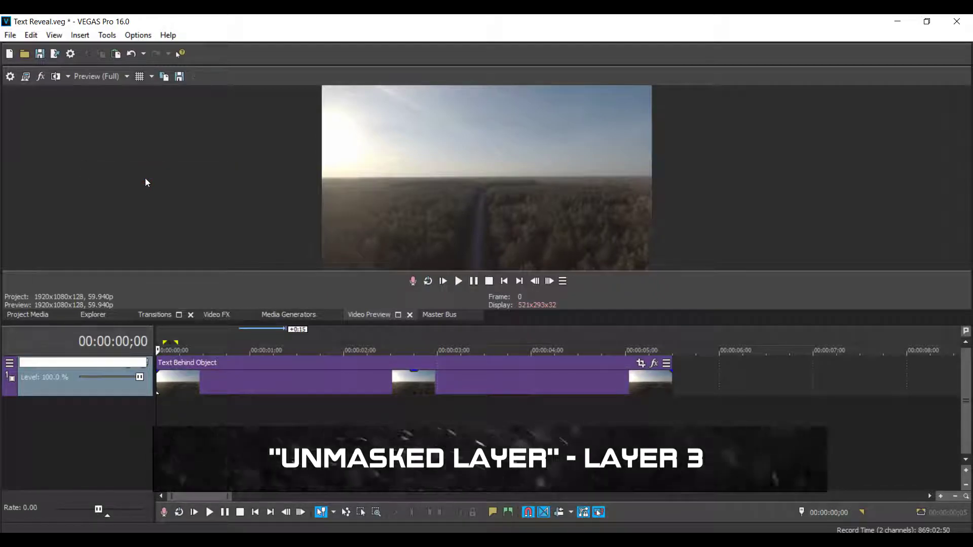
text(Unma)
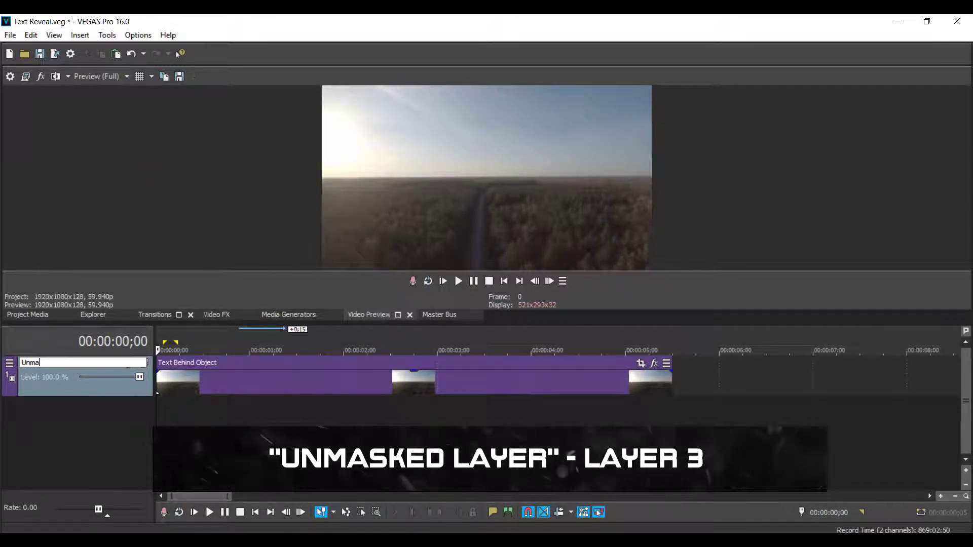
text(sked Layer)
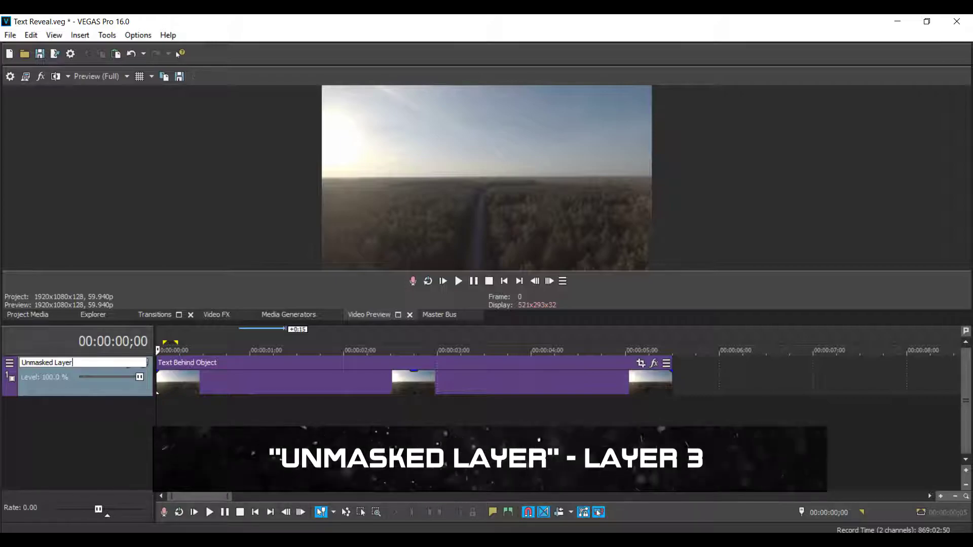
key(Return)
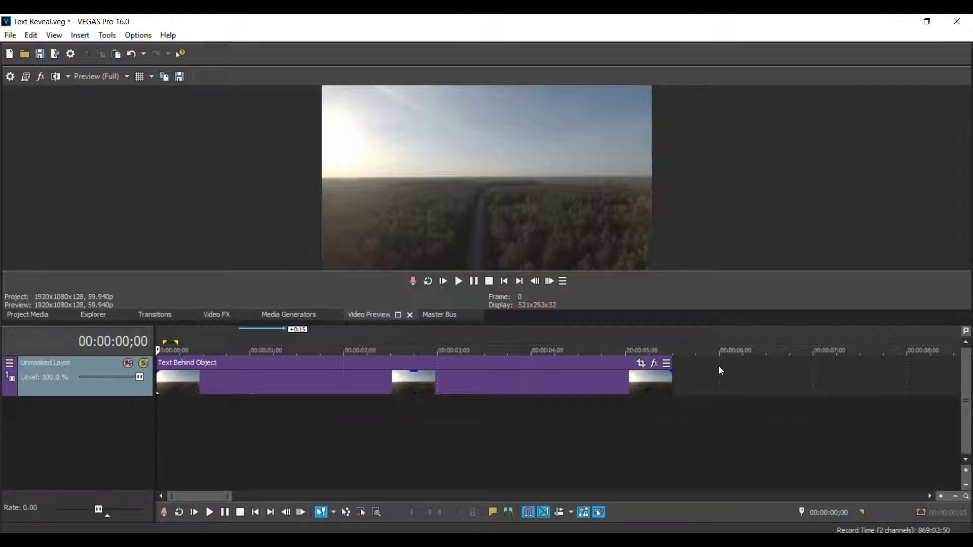
Insert two empty video tracks above the Unmasked Layer track.
right_click(711, 374)
click(745, 246)
right_click(548, 373)
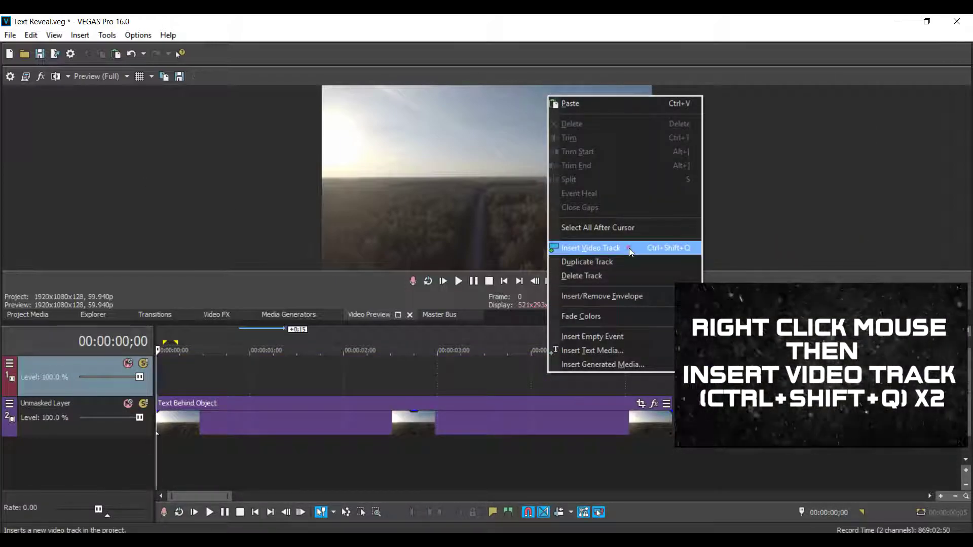
click(631, 252)
Copy the Text Behind Object clip onto the topmost track and align it with the start of the original.
right_click(230, 469)
click(281, 166)
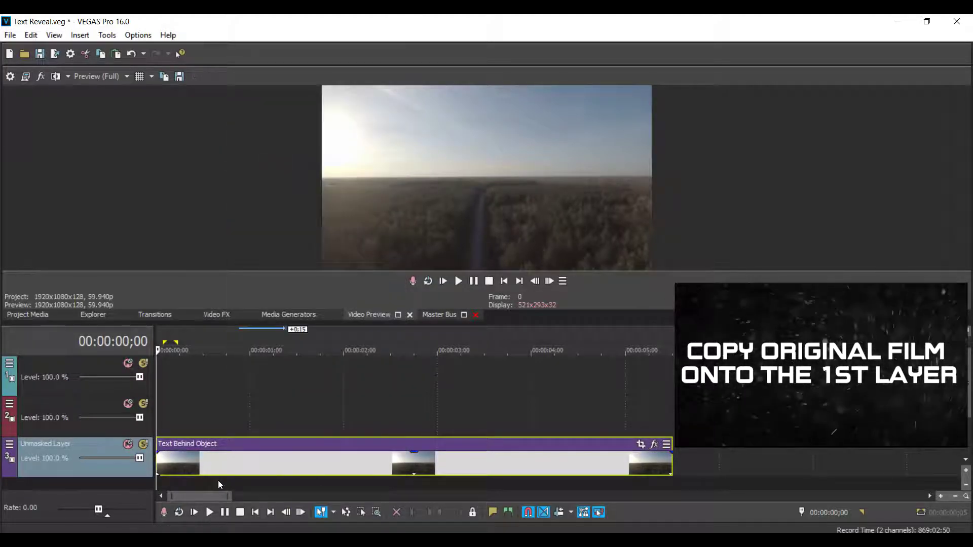
click(192, 379)
right_click(193, 379)
click(218, 111)
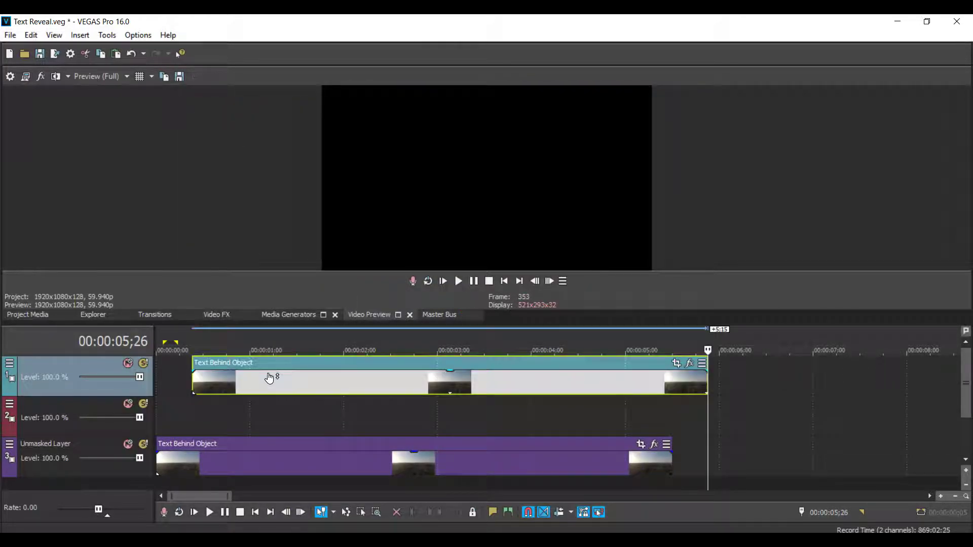
drag(290, 381, 195, 388)
Rename the topmost track to "Masked Layer".
right_click(60, 374)
click(98, 180)
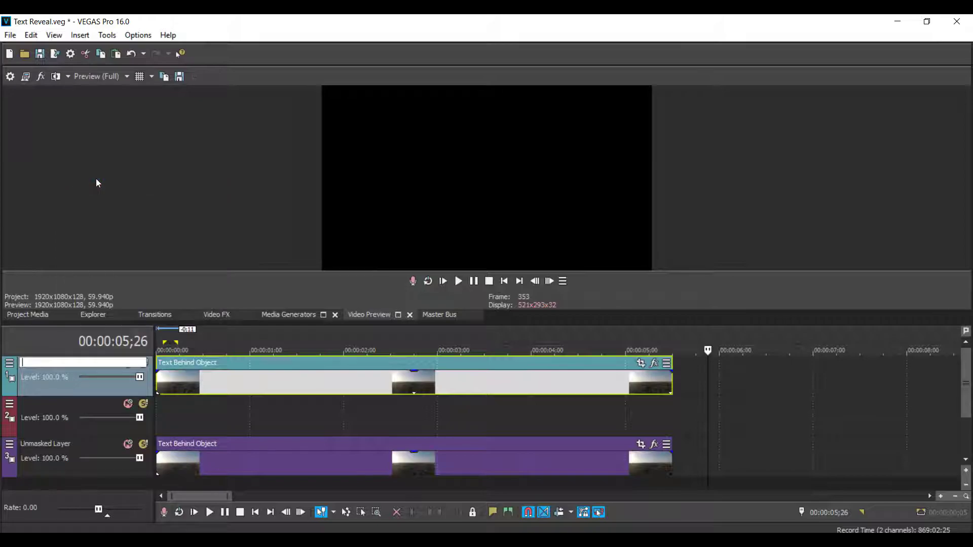
text(Masked Layer)
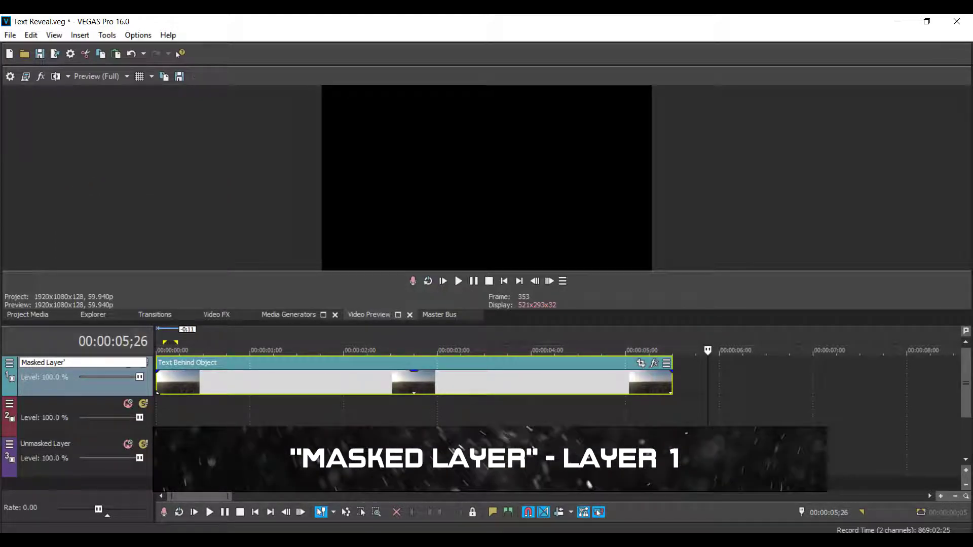
key(Return)
Rename the empty middle track to "Text Layer".
click(245, 335)
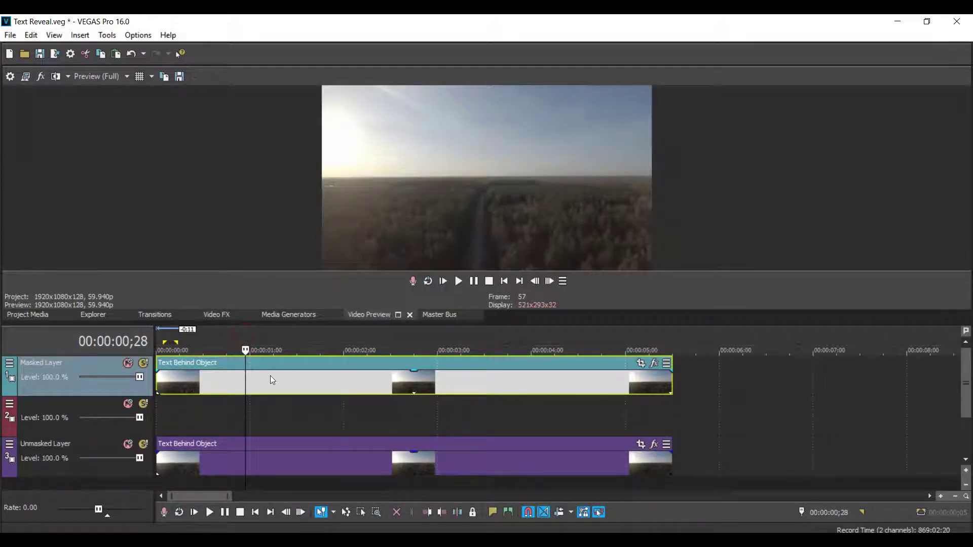
right_click(114, 403)
click(136, 213)
text(Text Layer)
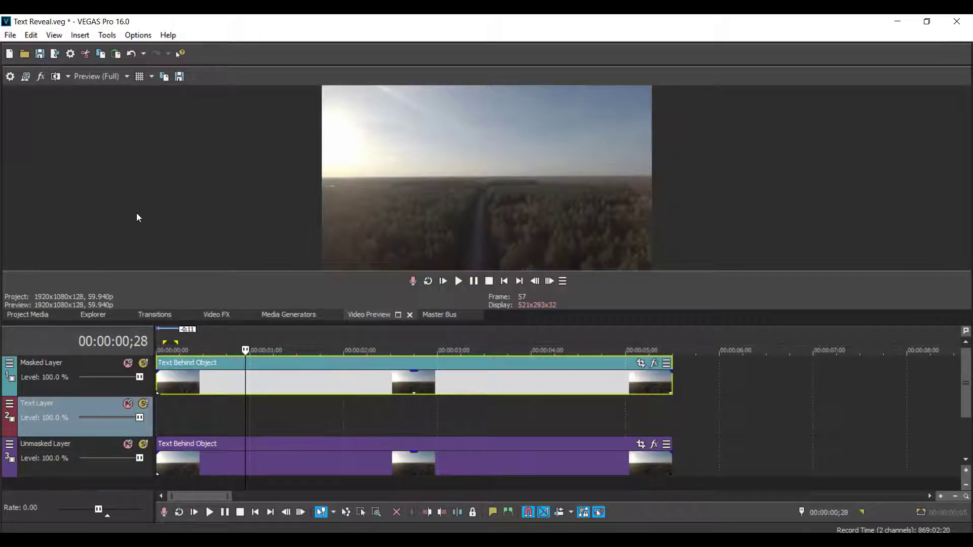
Insert a text media event on the Text Layer track and stretch it over the full length of the video clips.
right_click(266, 421)
click(296, 404)
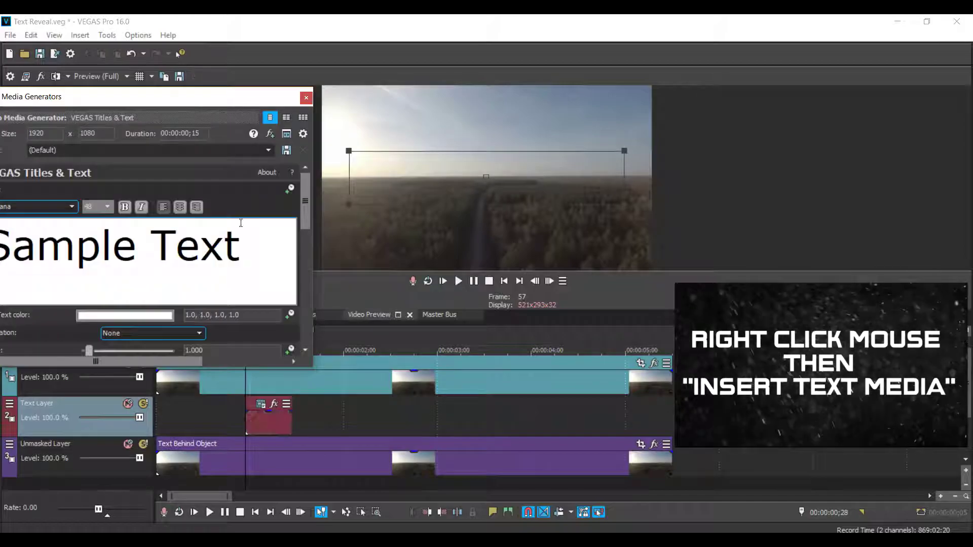
drag(269, 424, 672, 425)
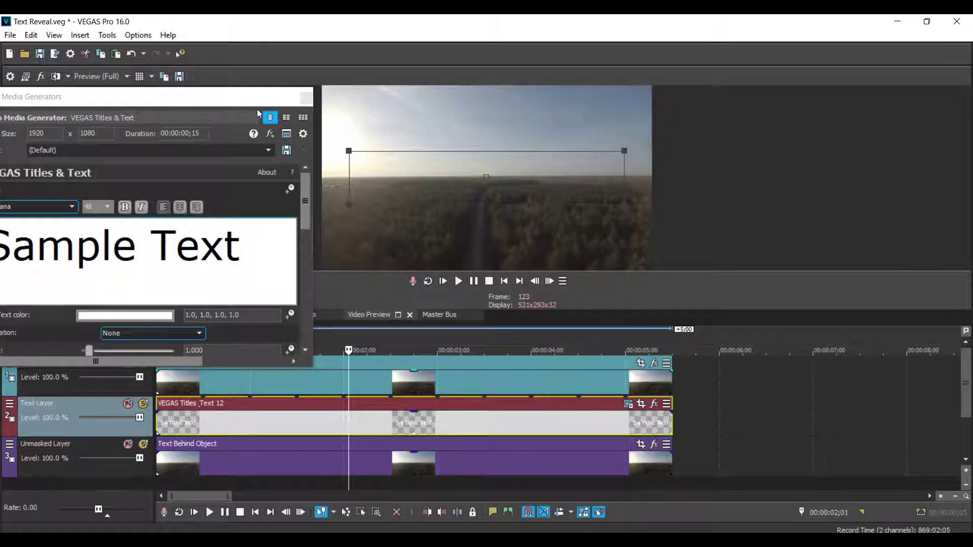
Change the font of the whole sample text to Alien League Bold.
drag(262, 118, 831, 193)
drag(626, 177, 169, 221)
triple_click(157, 339)
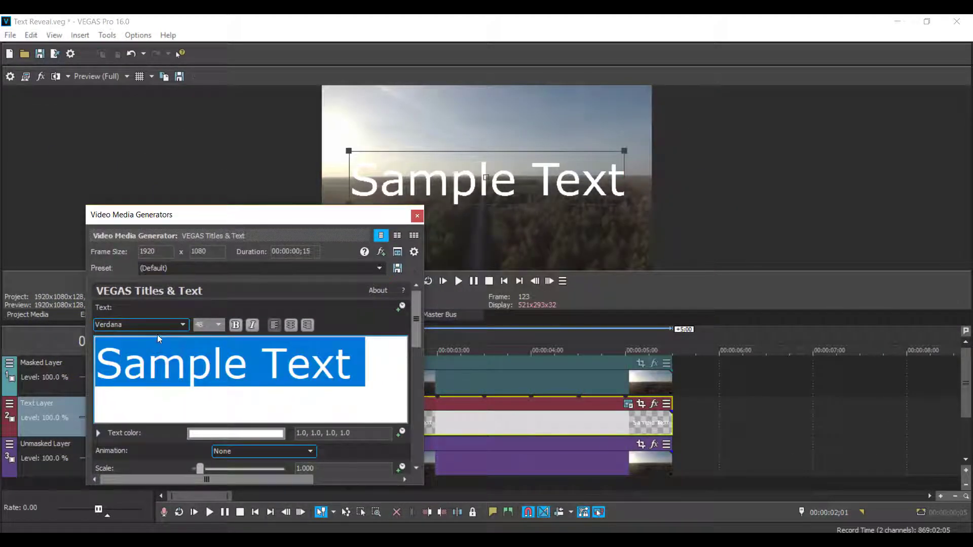
click(154, 327)
key(a)
key(Down)
key(Return)
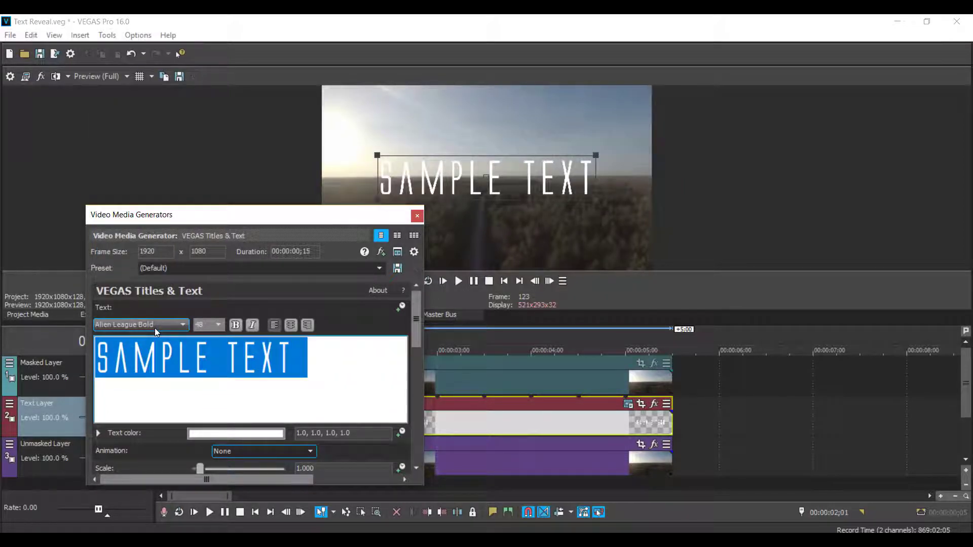
Replace the sample text with "NEW ADVENTURES AHEAD" and set its font size to 36.
click(160, 370)
triple_click(160, 370)
text(NEW A)
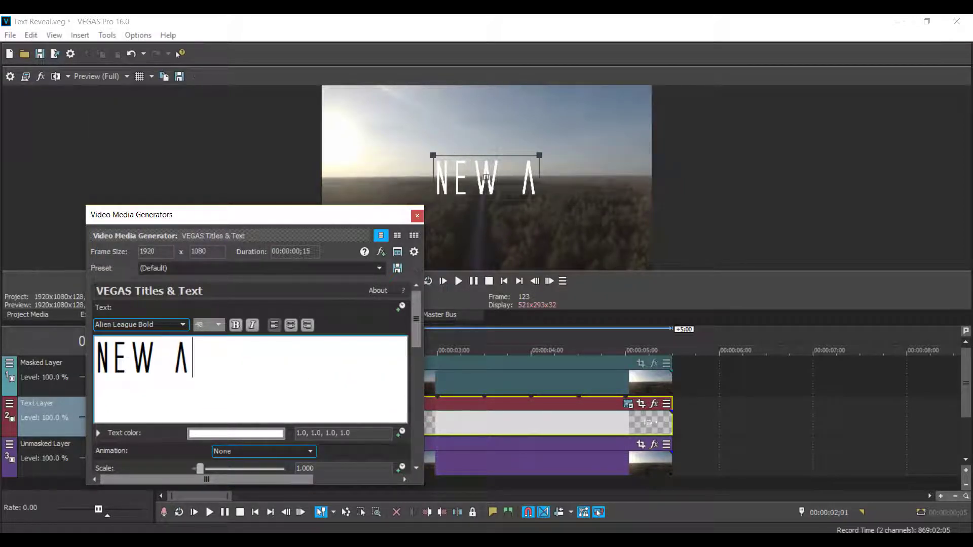
text(DVENTURES AHEAD)
key(ctrl+a)
click(218, 326)
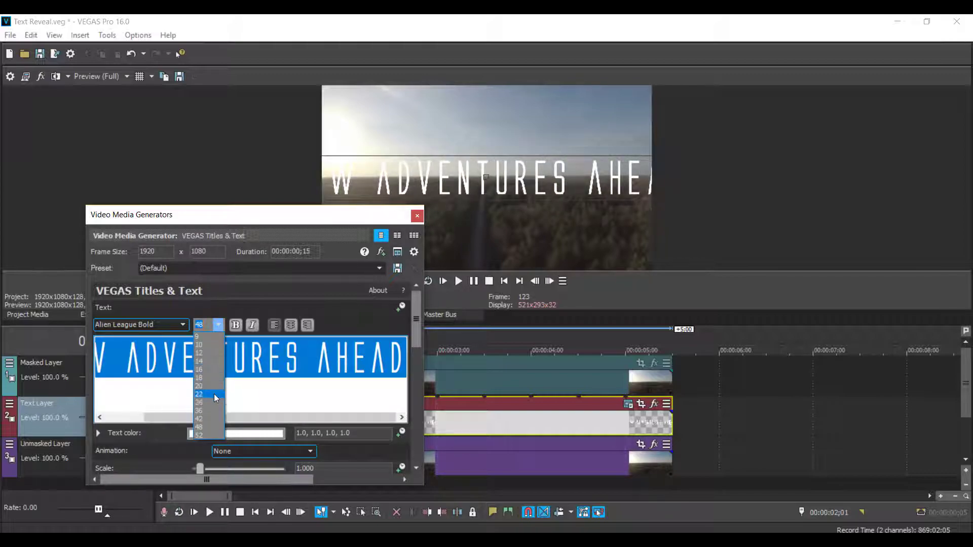
click(212, 411)
Enable the shadow for the title text in its generator settings.
drag(335, 221, 251, 122)
drag(329, 216, 332, 327)
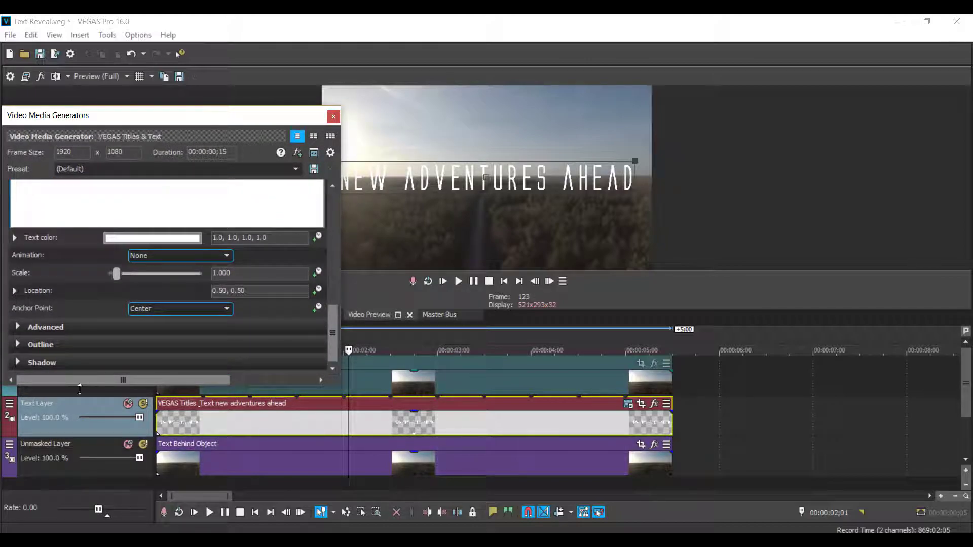
click(17, 363)
scroll(139, 311, down, 4)
scroll(151, 318, up, 1)
drag(330, 271, 332, 358)
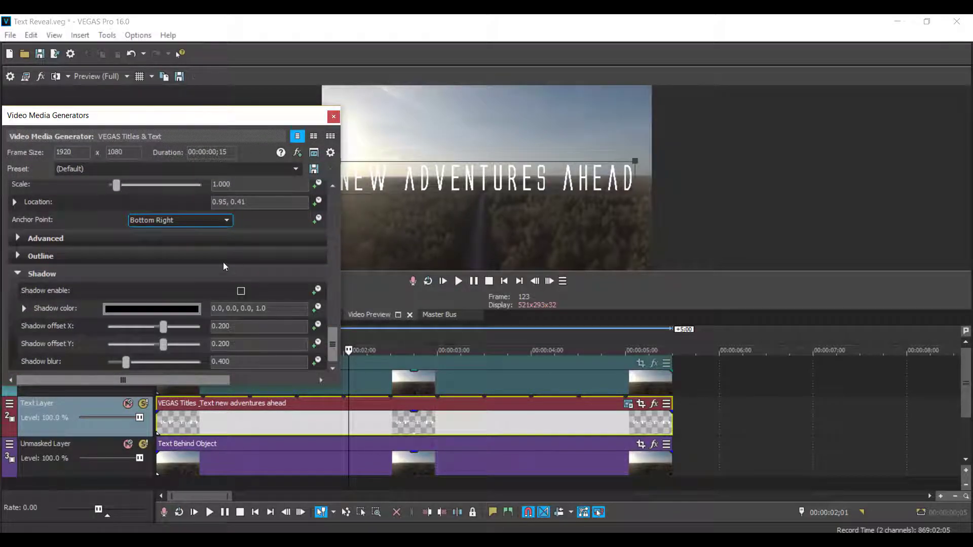
click(241, 292)
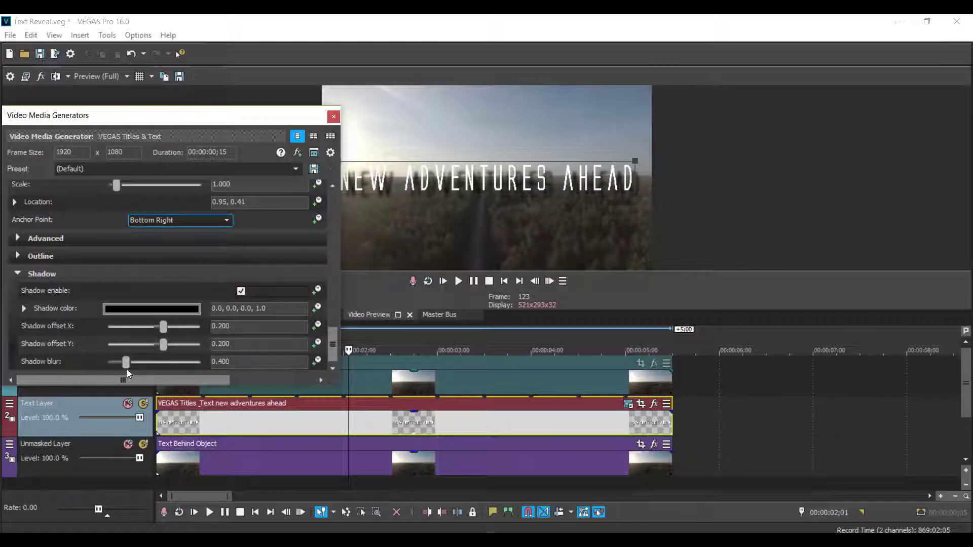
Set the title's shadow blur to 0.558, offset X to 0.048 and offset Y to 0.061, and save the project.
drag(129, 364, 136, 364)
drag(163, 327, 162, 330)
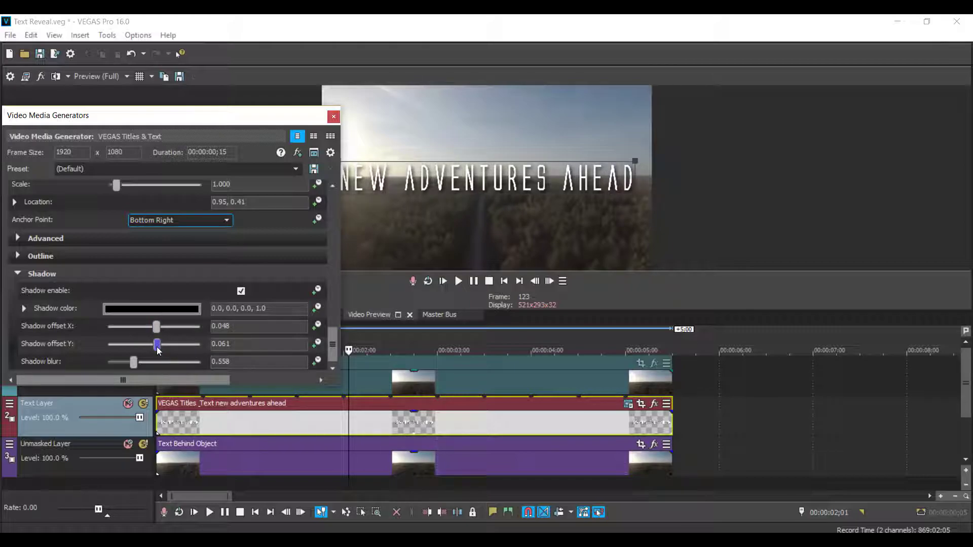
drag(280, 120, 226, 174)
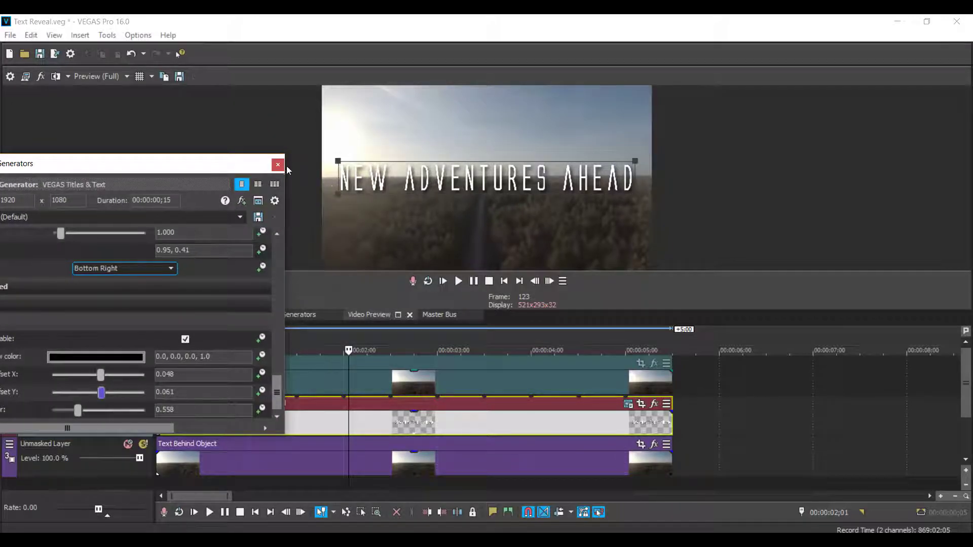
click(281, 166)
key(ctrl+s)
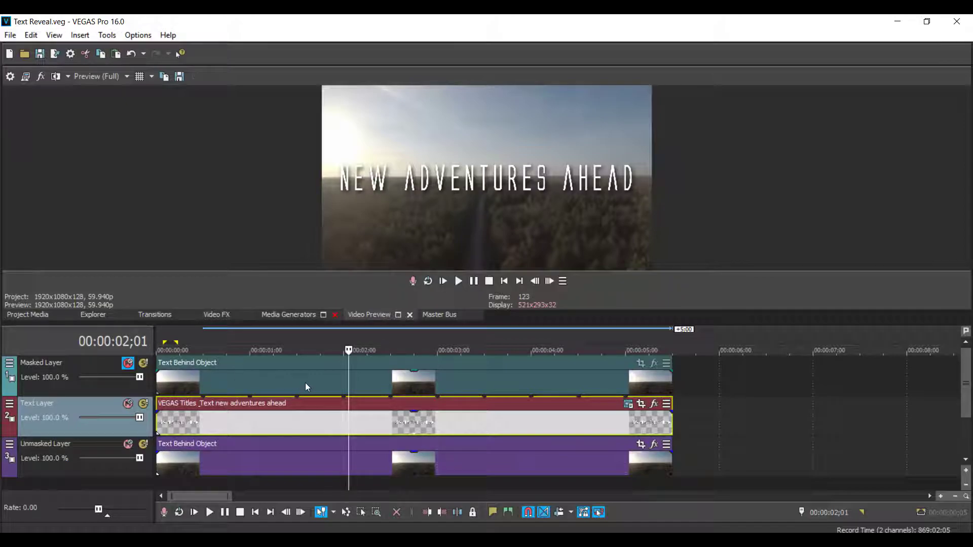
Unmute the Masked Layer track and open Event Pan/Crop for its clip.
click(124, 362)
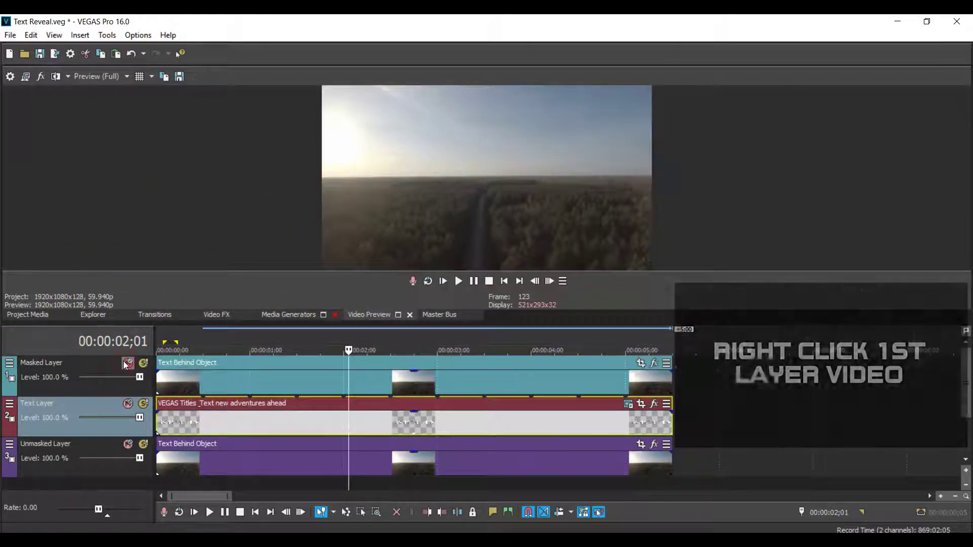
right_click(196, 381)
click(268, 116)
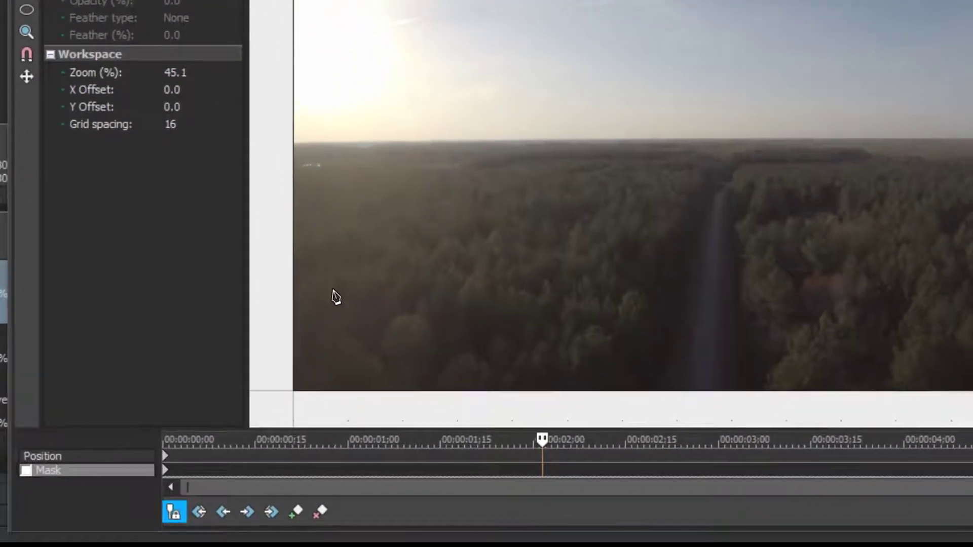
Make sure Sync Cursor is on in Event Pan/Crop and place the cursor on the clip's first frame.
click(174, 513)
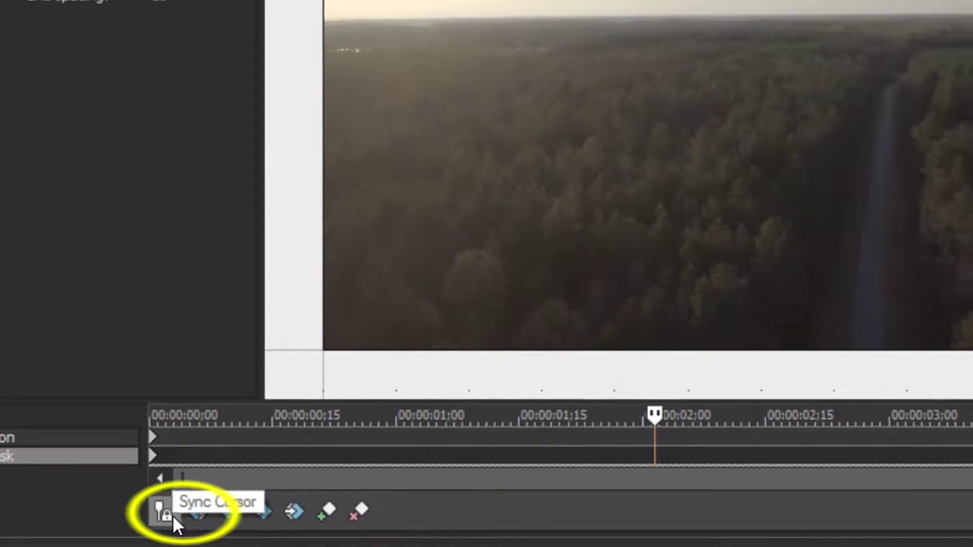
click(291, 437)
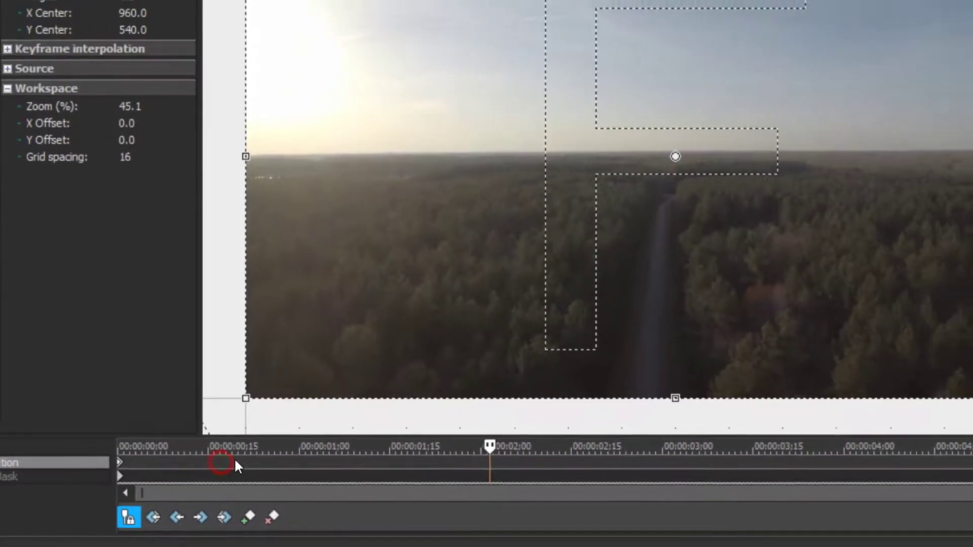
click(698, 463)
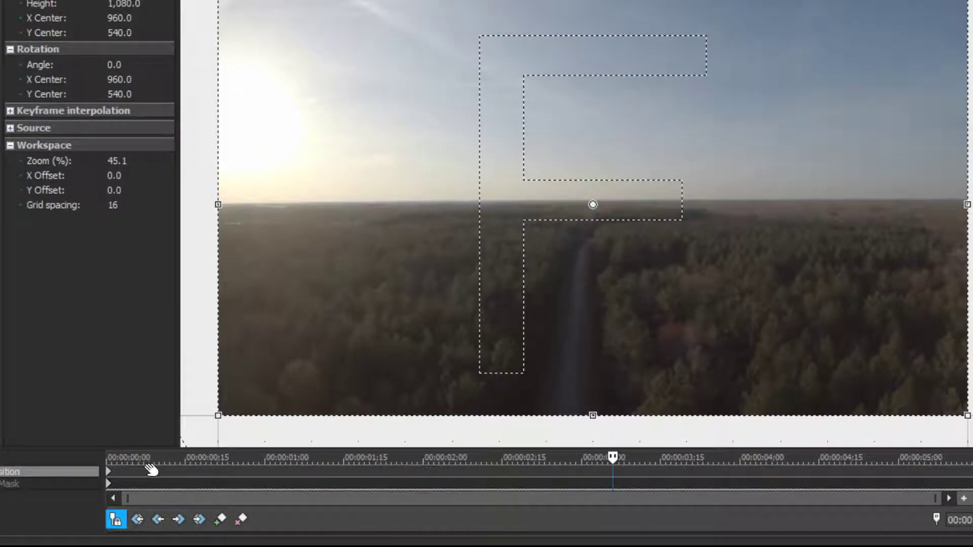
click(108, 472)
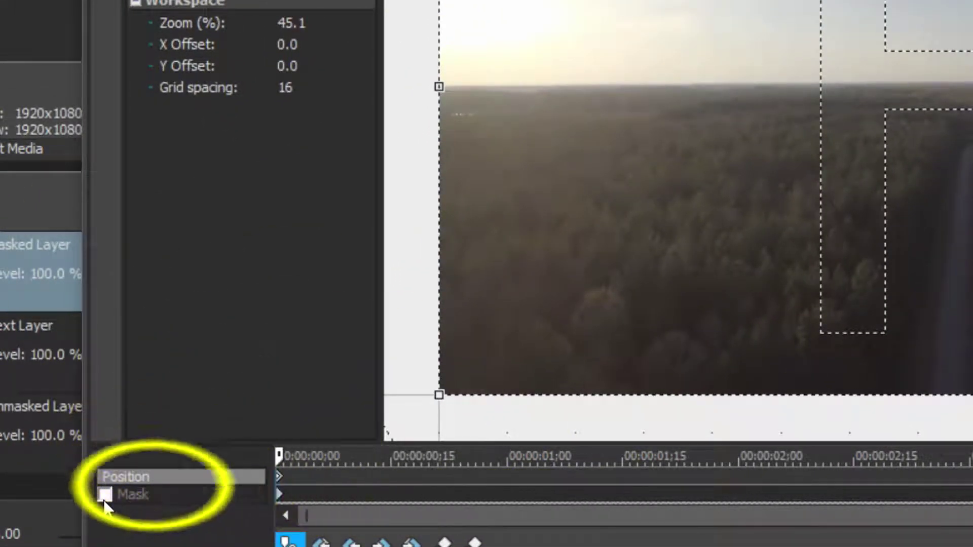
Enable the mask for the clip and activate the Anchor Creation Tool.
click(105, 495)
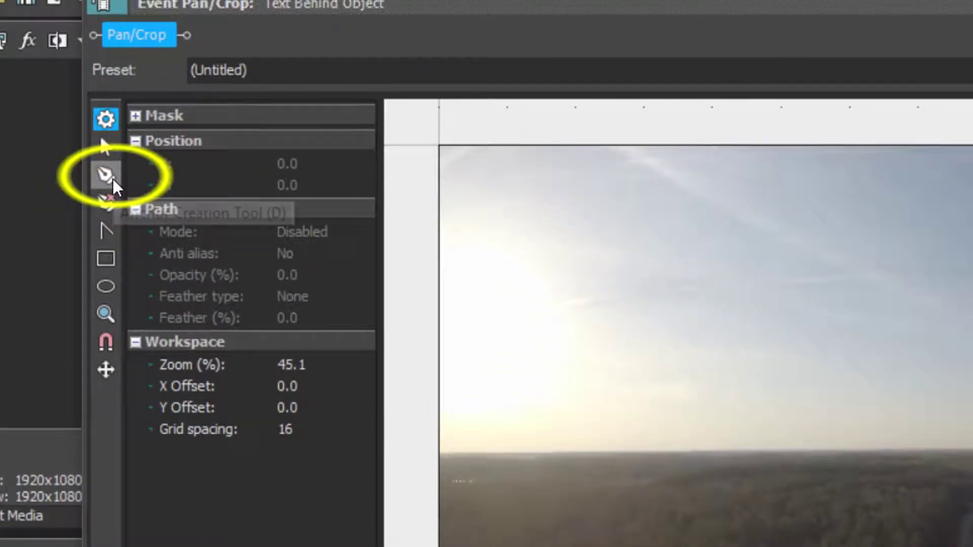
click(112, 178)
scroll(507, 497, up, 4)
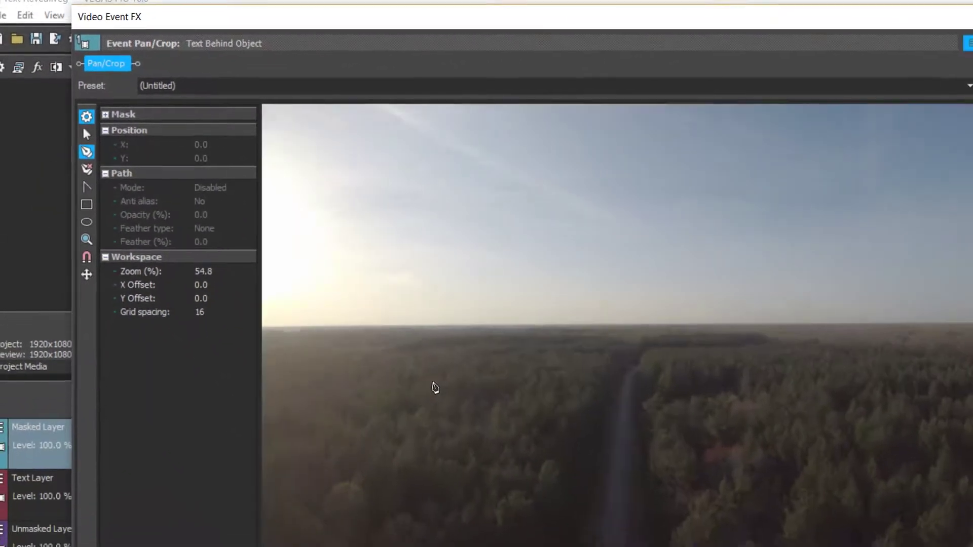
scroll(413, 428, down, 4)
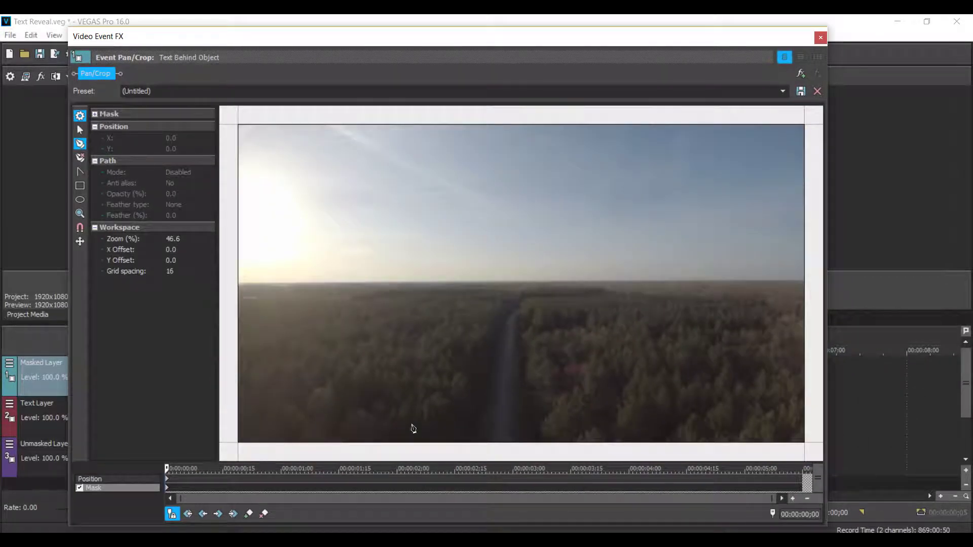
Step through the Pan/Crop timeline to examine how the horizon moves during the clip, ending back on the first frame.
click(412, 478)
click(628, 479)
scroll(597, 300, up, 4)
click(715, 469)
scroll(334, 380, down, 4)
click(235, 480)
click(363, 480)
click(507, 480)
click(643, 485)
click(764, 480)
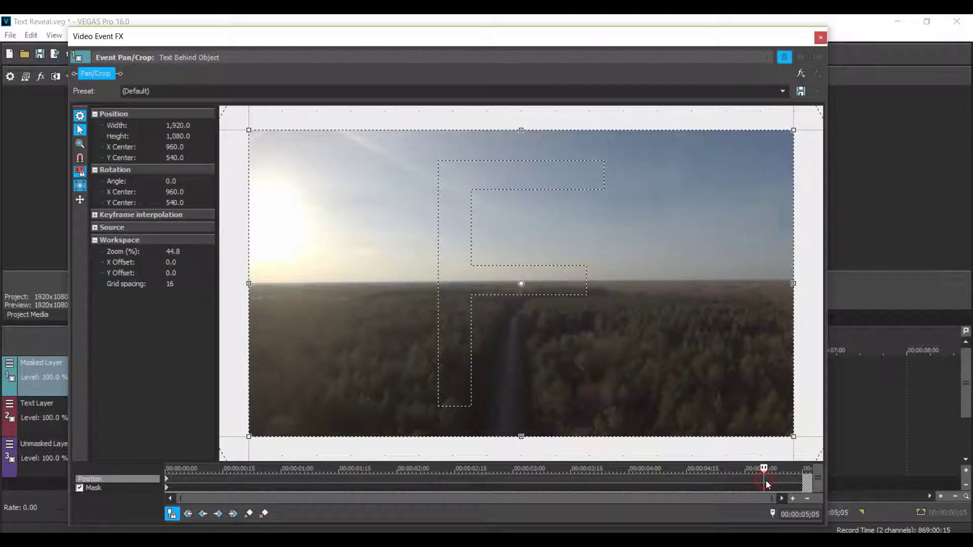
click(168, 484)
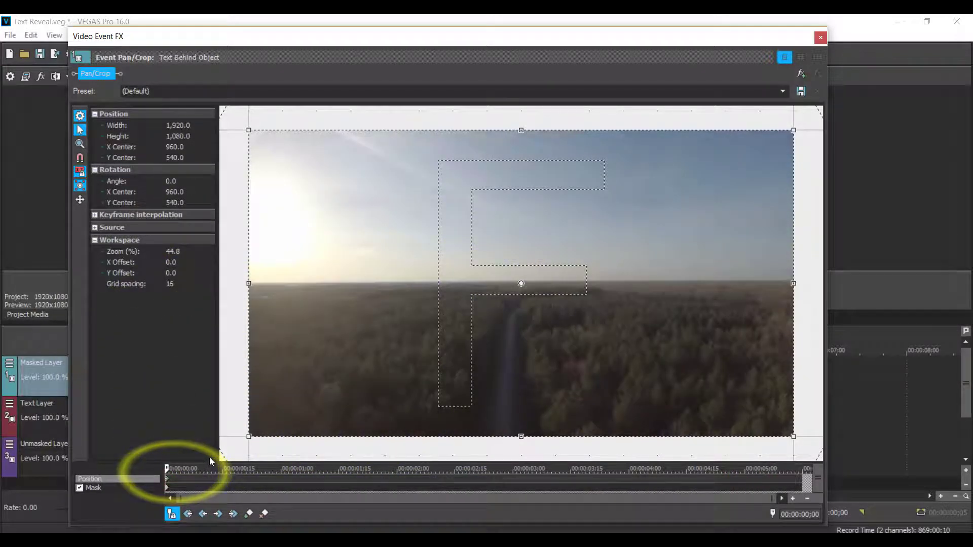
Draw a closed mask over the ground on the first frame by tracing anchors along the horizon and around the lower frame corners.
click(104, 487)
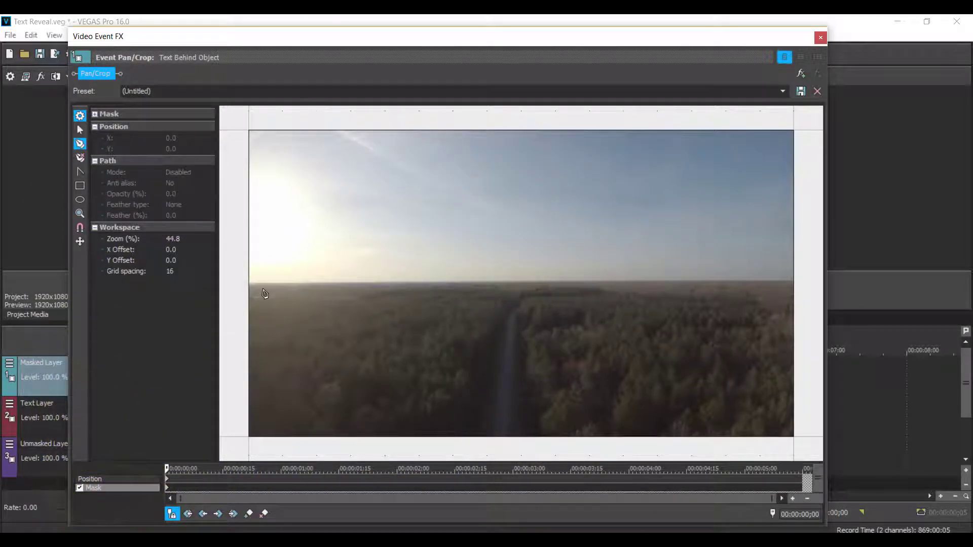
scroll(251, 271, up, 1)
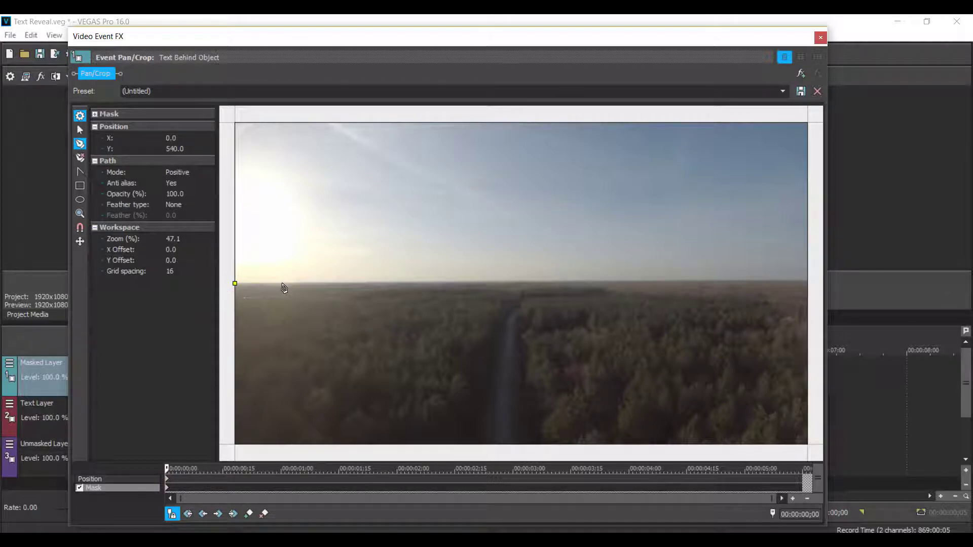
click(330, 282)
drag(330, 284, 352, 285)
key(ctrl+z)
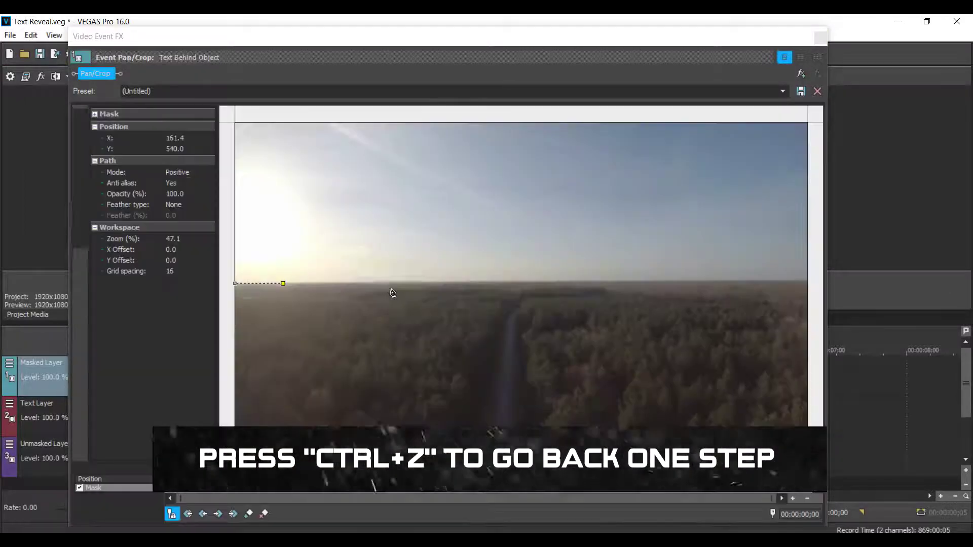
click(326, 282)
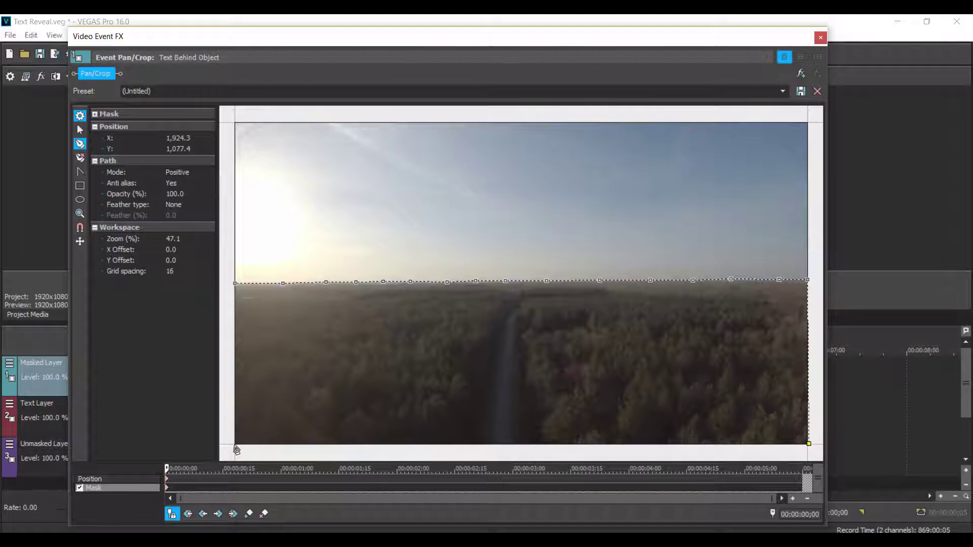
click(235, 285)
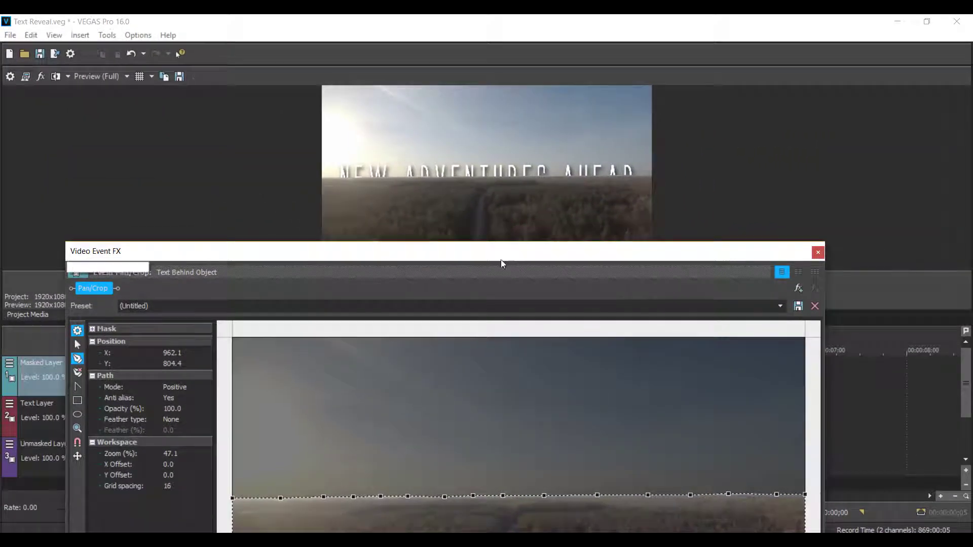
Close Event Pan/Crop and play the project from the start in an enlarged preview to check the title against the mask.
drag(501, 264, 499, 339)
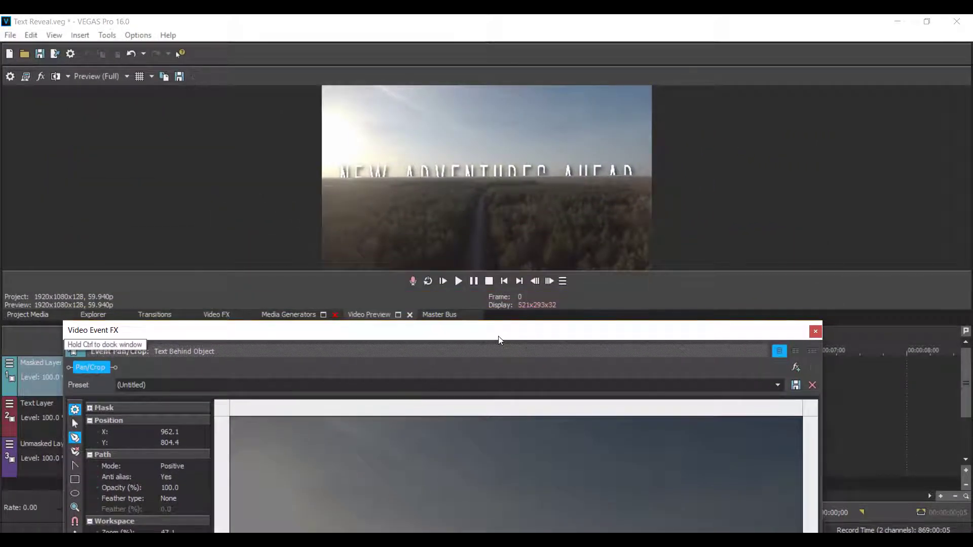
drag(499, 339, 516, 259)
click(829, 248)
mouse_move(820, 324)
mouse_down()
mouse_move(820, 511)
mouse_move(820, 317)
mouse_move(820, 333)
mouse_up()
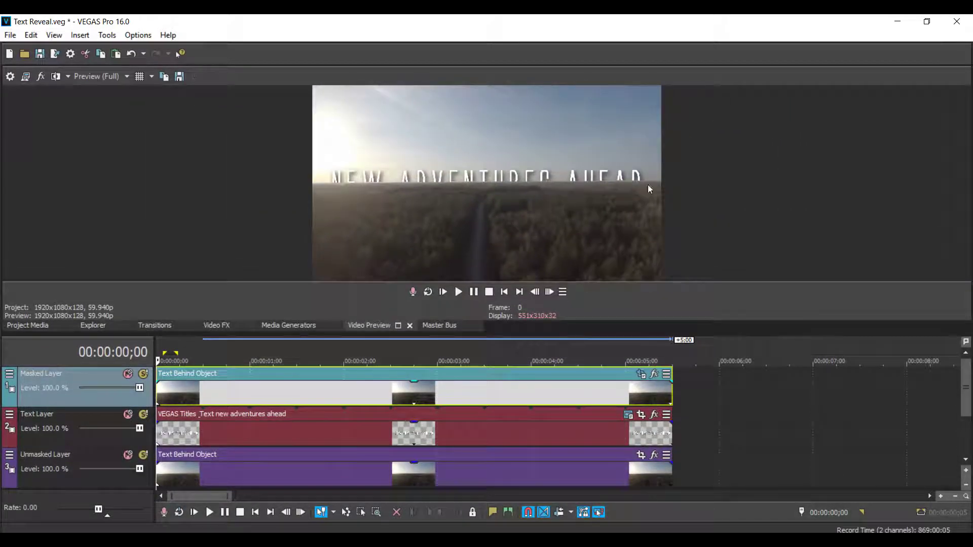
click(445, 296)
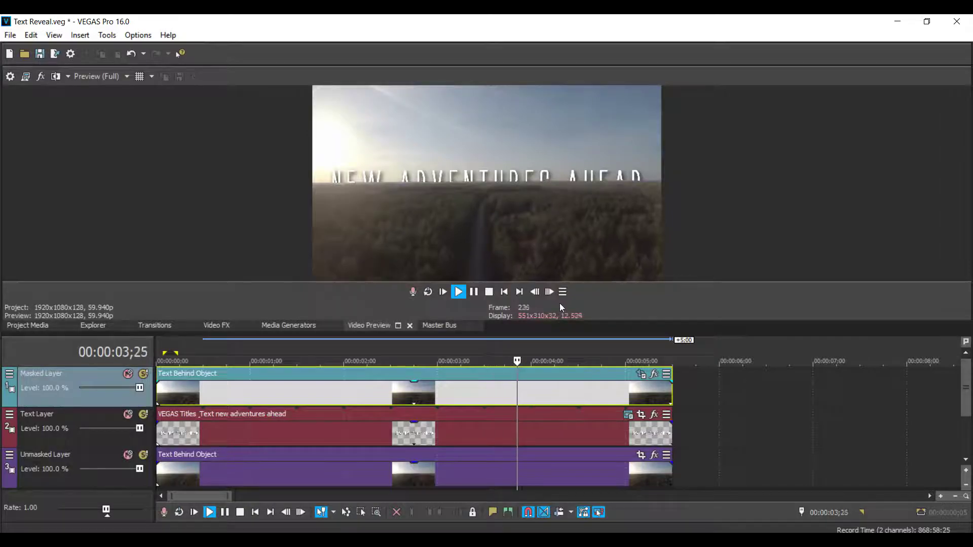
click(455, 295)
click(473, 293)
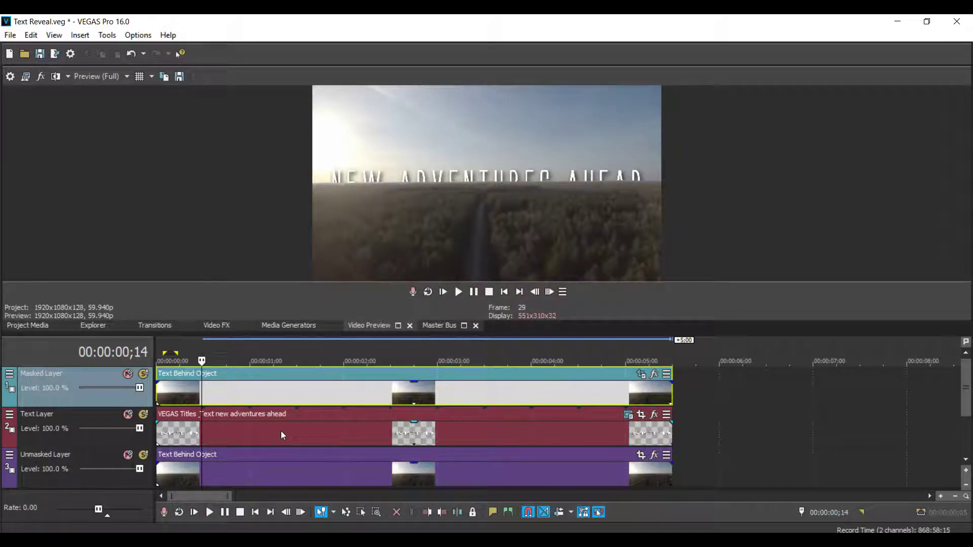
Open Event Pan/Crop for the title clip on the Text Layer and shrink its window to keep the video preview in view.
right_click(283, 434)
click(368, 175)
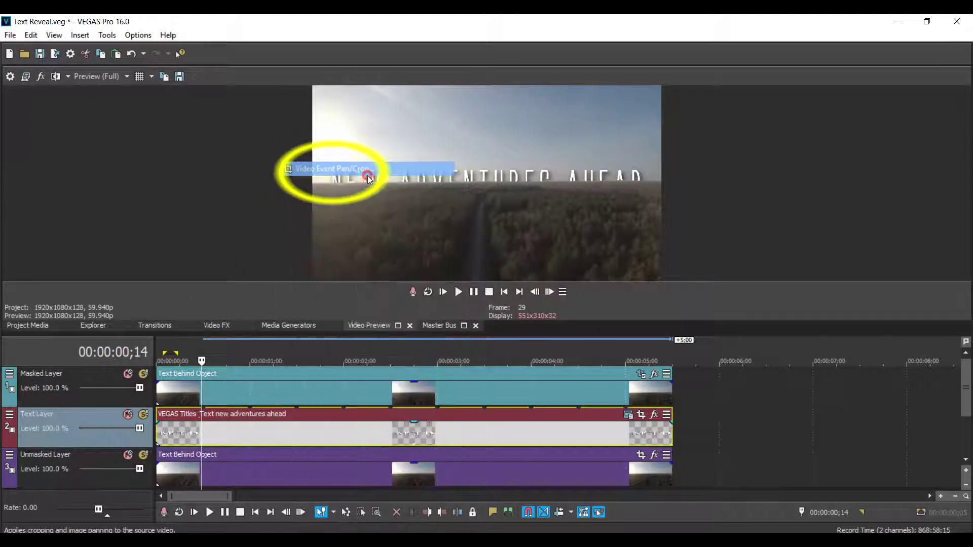
drag(406, 246, 214, 100)
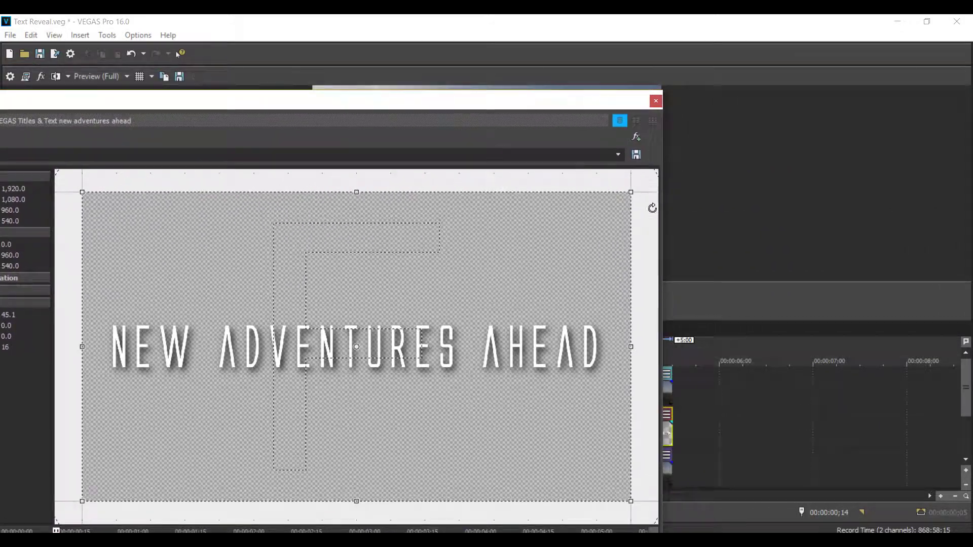
scroll(639, 252, down, 5)
drag(662, 254, 347, 258)
drag(252, 90, 272, 208)
scroll(325, 338, up, 3)
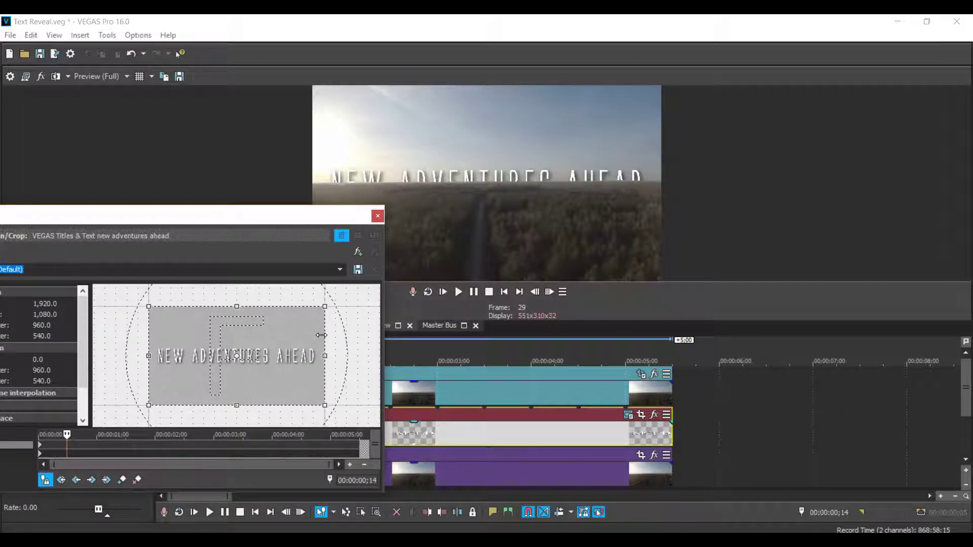
At 00:00:05;14, restrict movement to Y only and raise the title fully above the horizon, to a Y center of about 787.
click(354, 450)
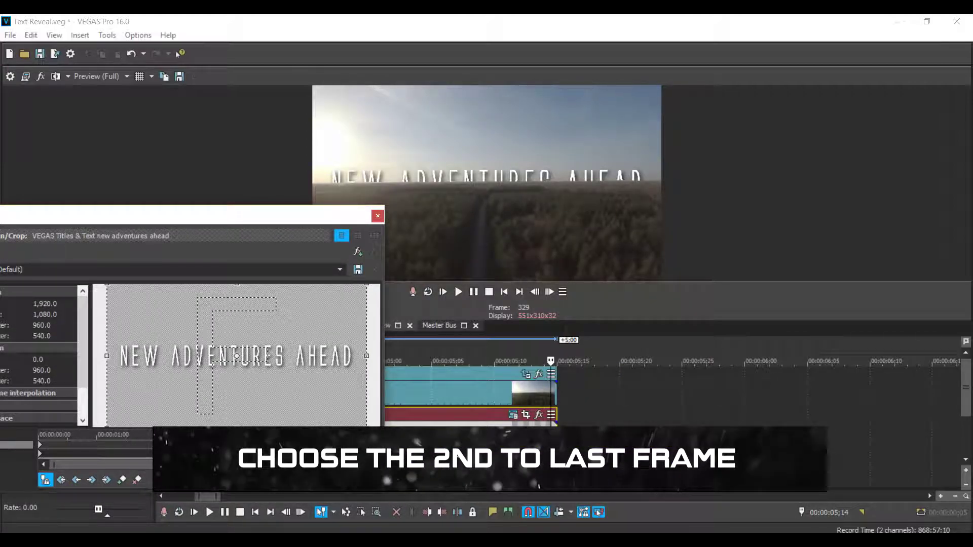
drag(556, 352, 551, 352)
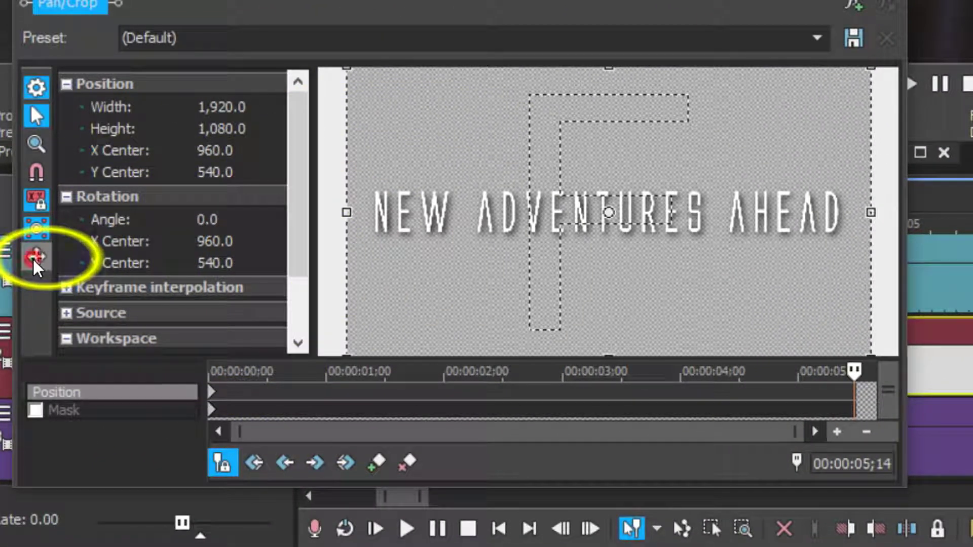
click(33, 260)
click(34, 261)
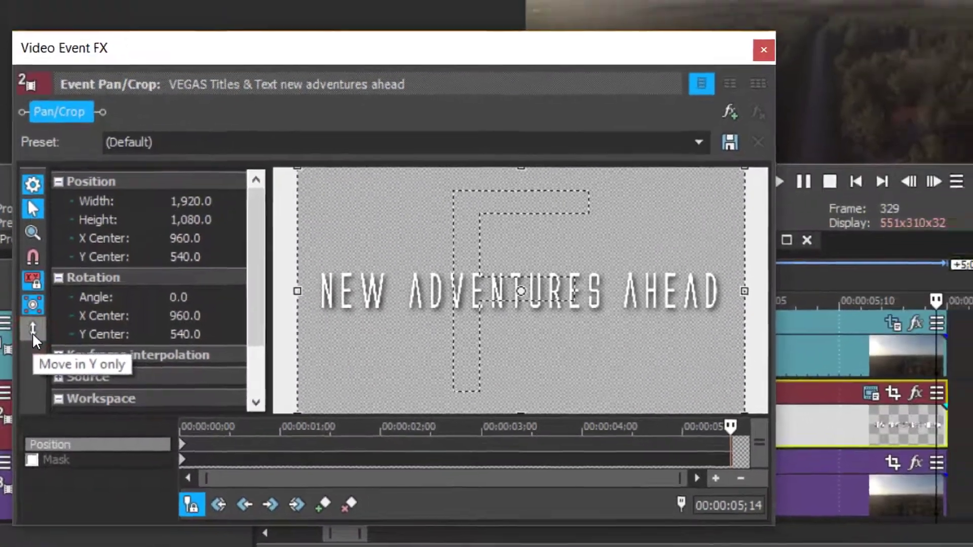
drag(399, 193, 175, 222)
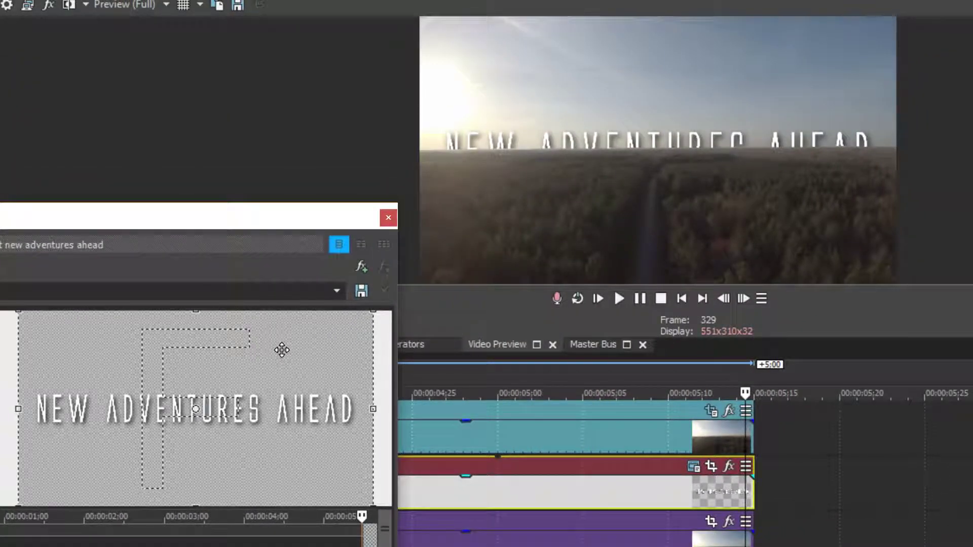
drag(282, 350, 281, 396)
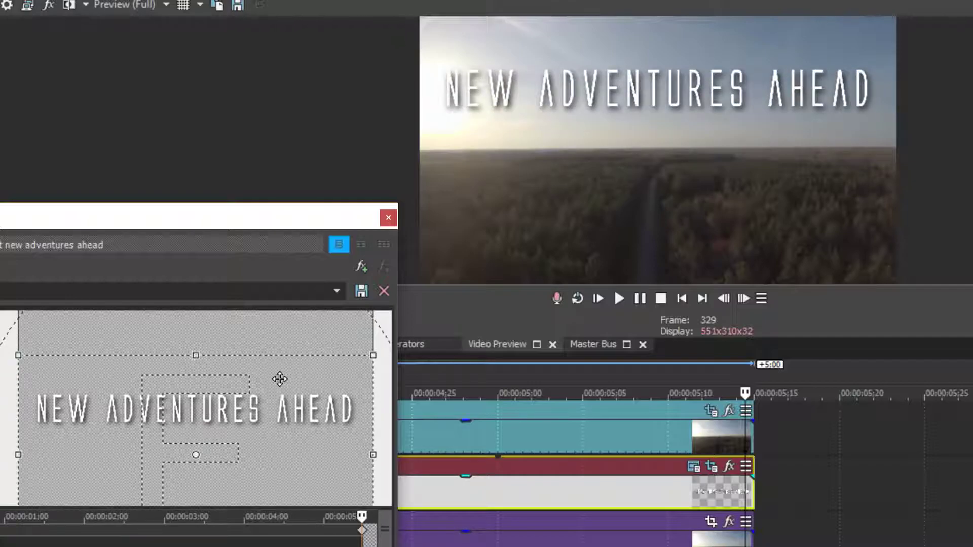
Shift the raised title's position keyframe to the clip's end at 00:00:05;15 and play the reveal from the start.
scroll(342, 536, up, 3)
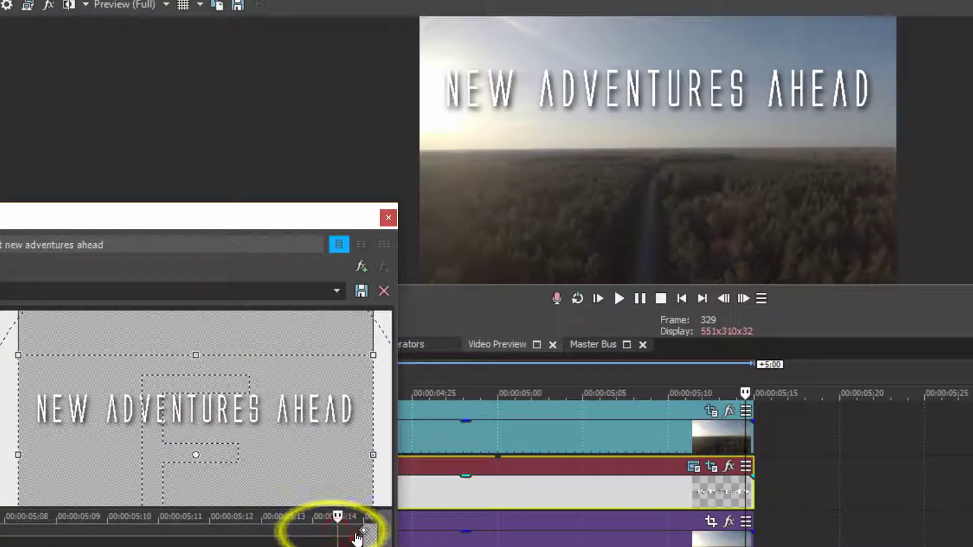
scroll(350, 536, down, 5)
drag(300, 218, 509, 211)
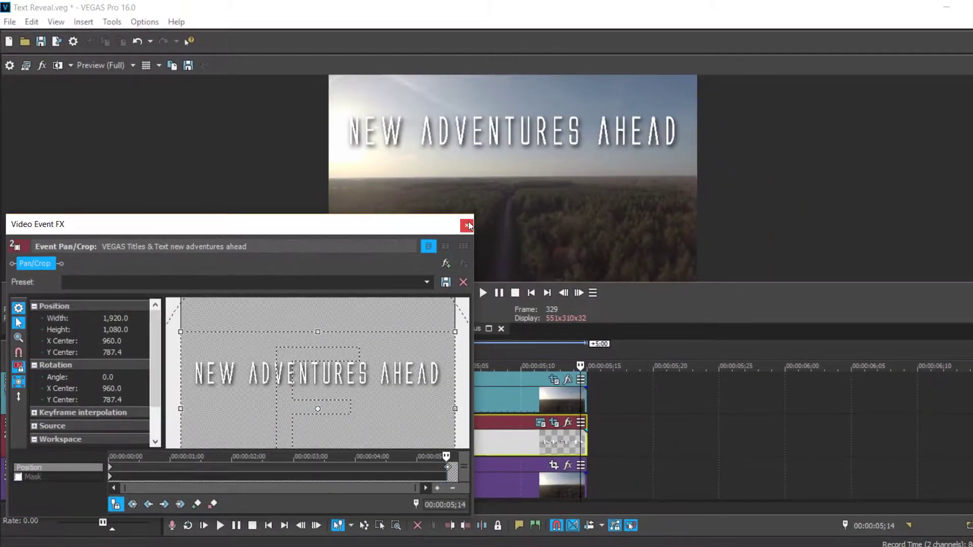
click(467, 225)
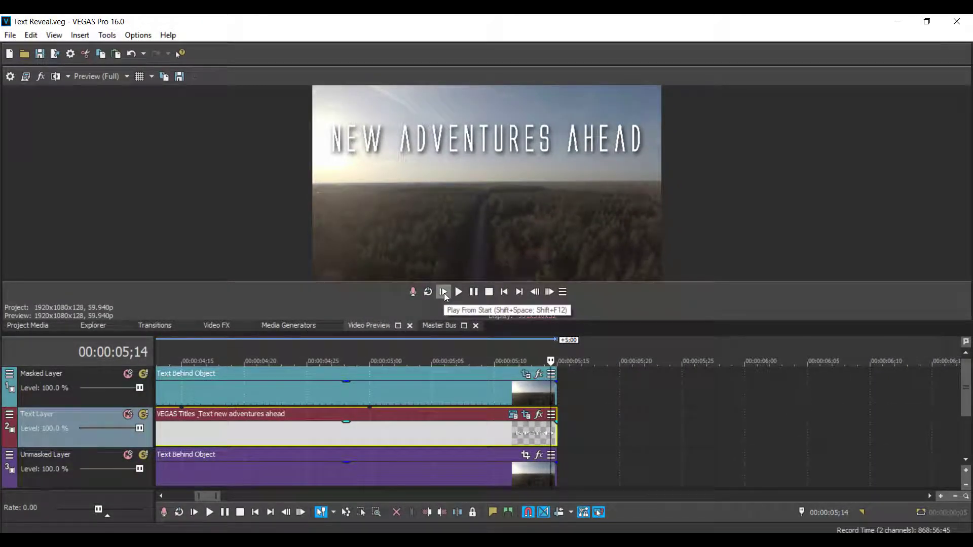
click(443, 292)
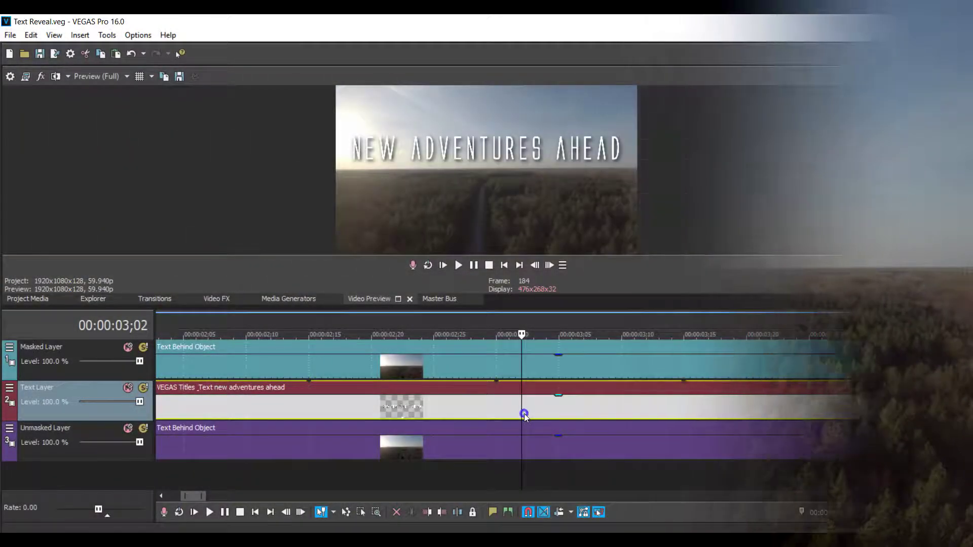
Reopen Event Pan/Crop for the title clip and set its final position keyframe to Smooth.
right_click(535, 400)
click(563, 165)
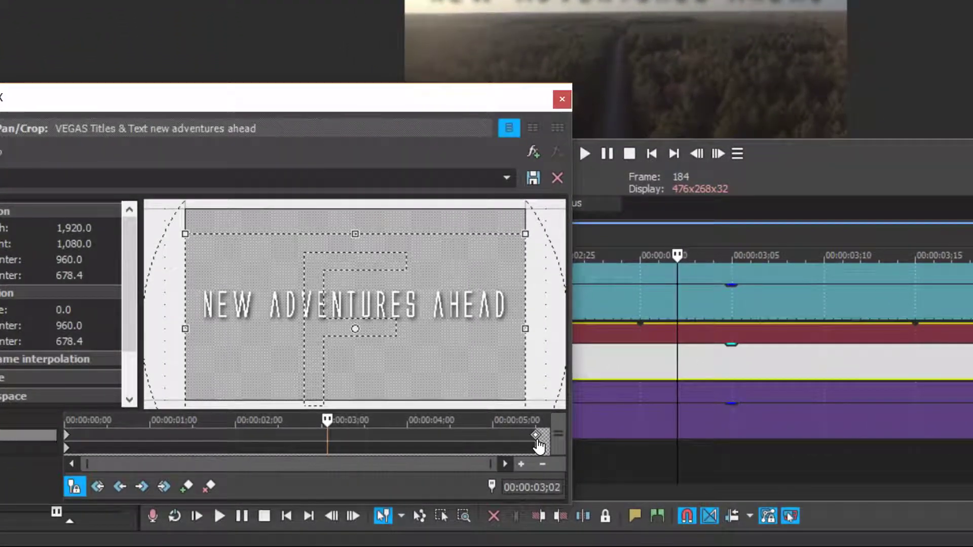
click(535, 435)
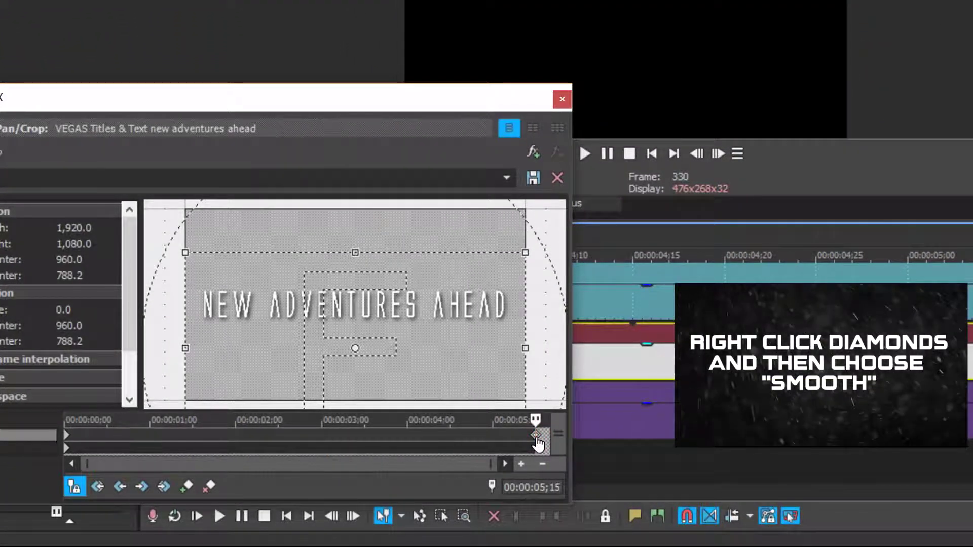
right_click(536, 435)
click(589, 393)
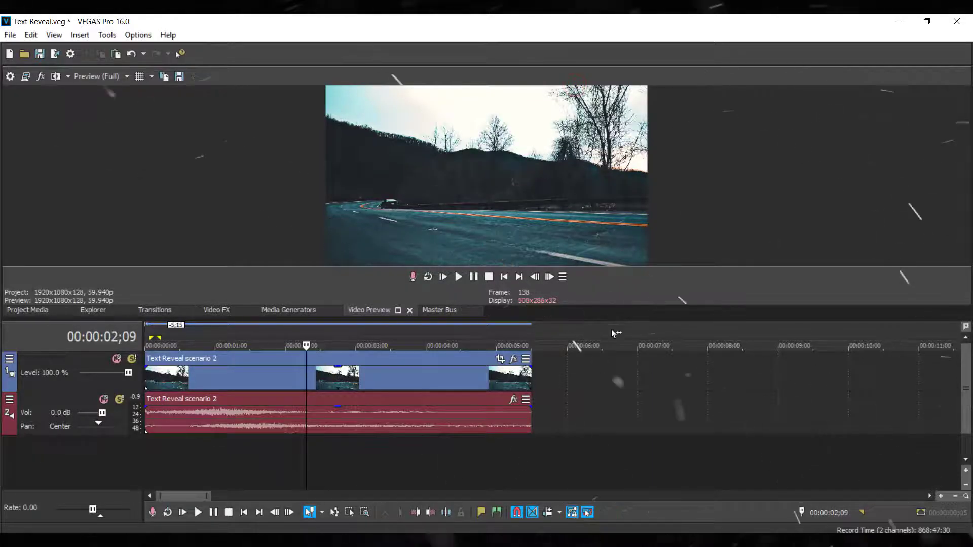
Enlarge the video preview and play the Text Reveal scenario 2 clip from the start to examine the passing car.
drag(610, 318, 613, 364)
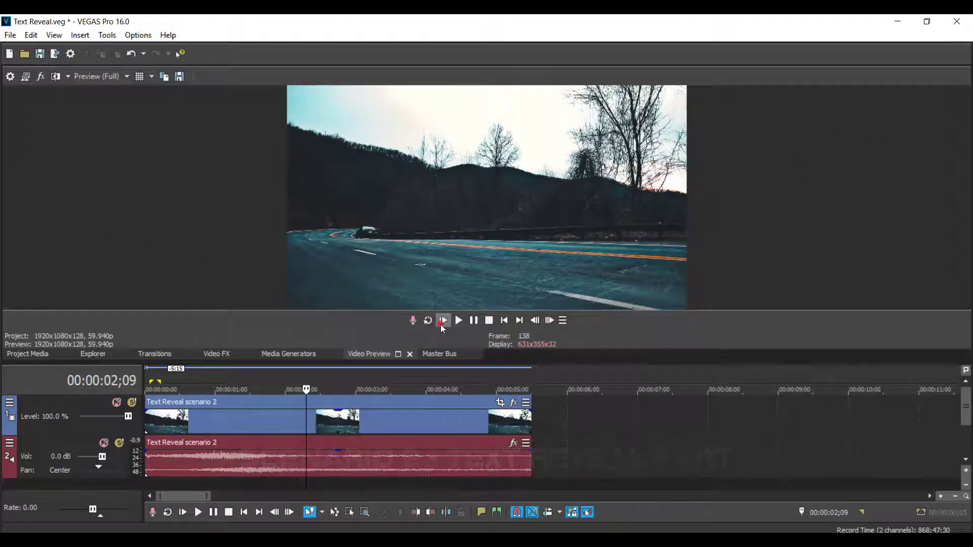
click(442, 320)
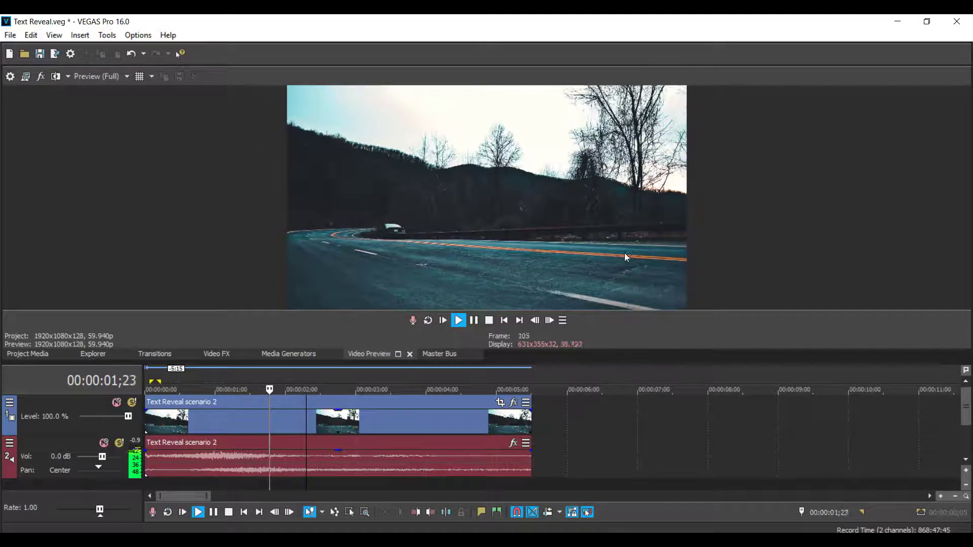
click(487, 319)
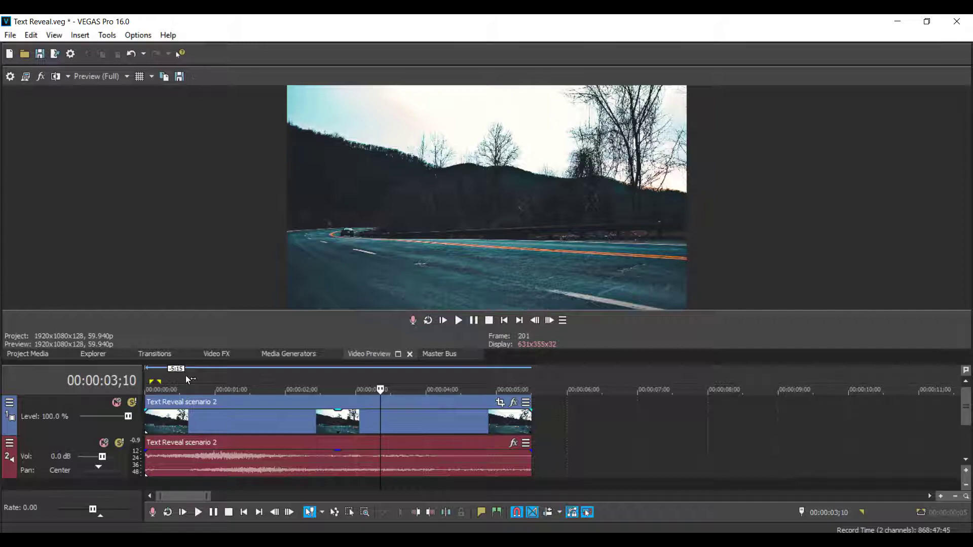
Place a marker named "Start Revealing Here!" at 00:00:00;11, where the whole car is in frame.
click(186, 377)
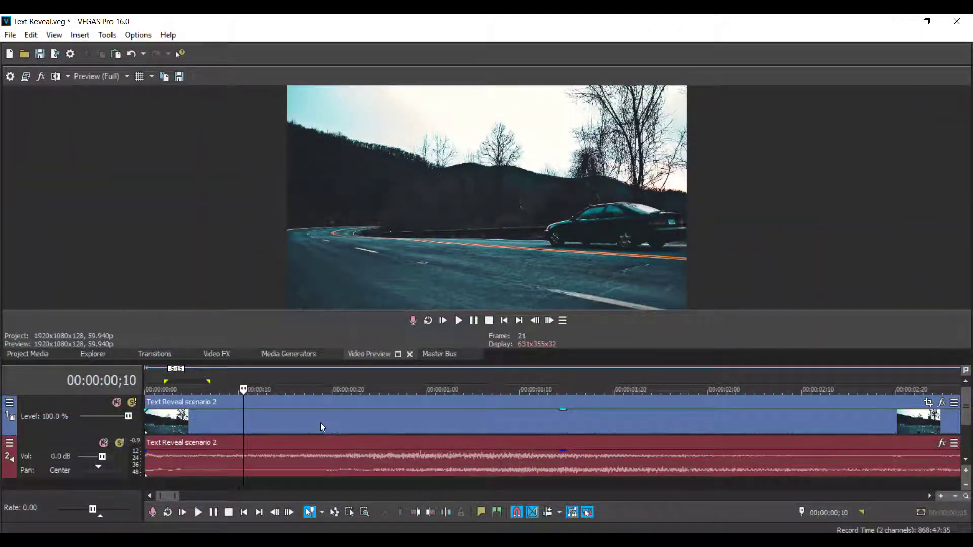
key(Right)
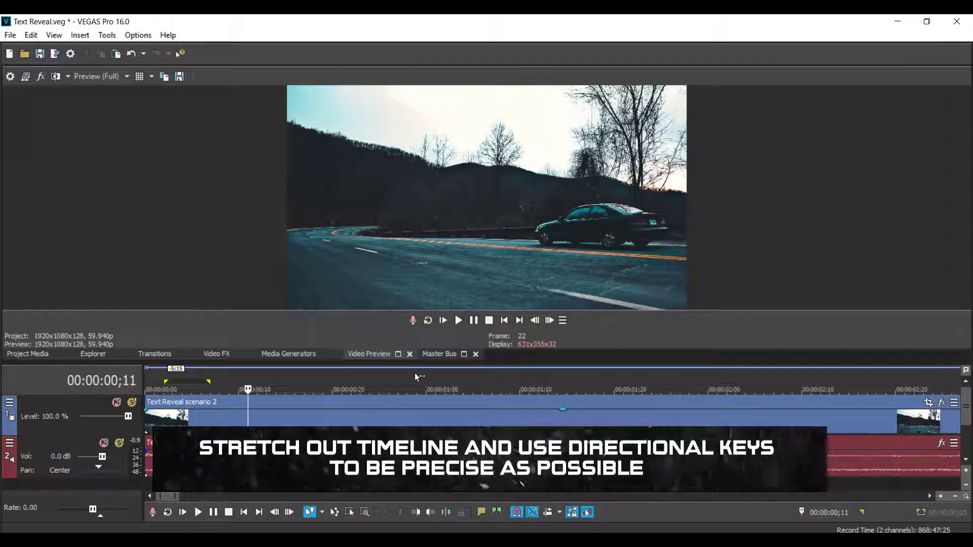
text(m)
text(Start REv)
text(ealing Here!)
key(Return)
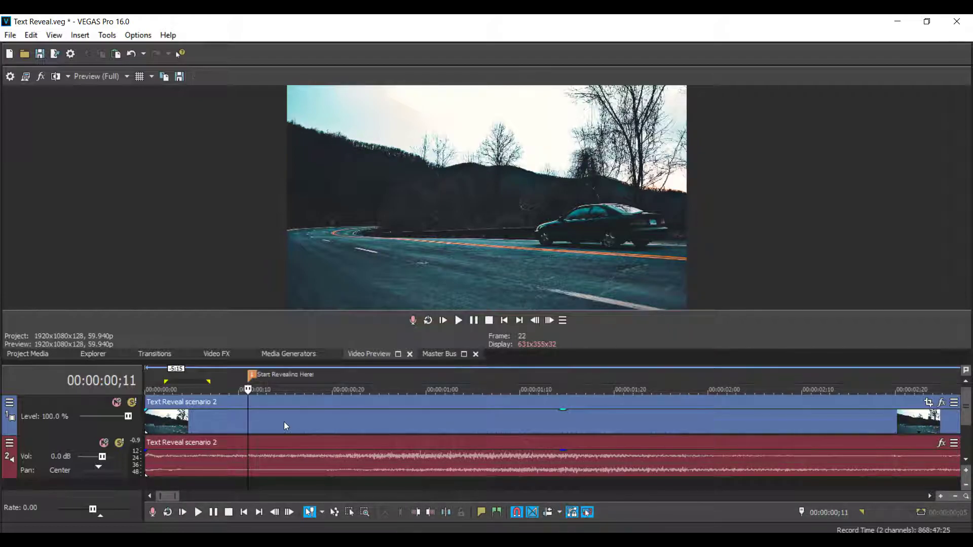
Insert a new video track above the car clip and add a VEGAS Titles & Text event starting at the marker.
scroll(352, 405, down, 5)
right_click(781, 408)
click(834, 314)
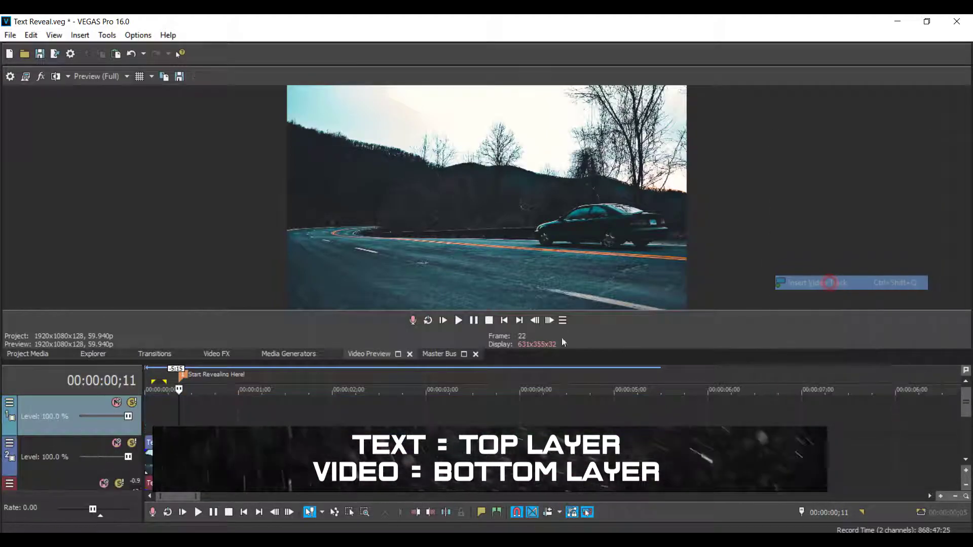
right_click(255, 416)
click(281, 402)
Set the font of the sample title text to Night Machine.
drag(304, 364, 36, 364)
click(84, 323)
key(n)
key(n)
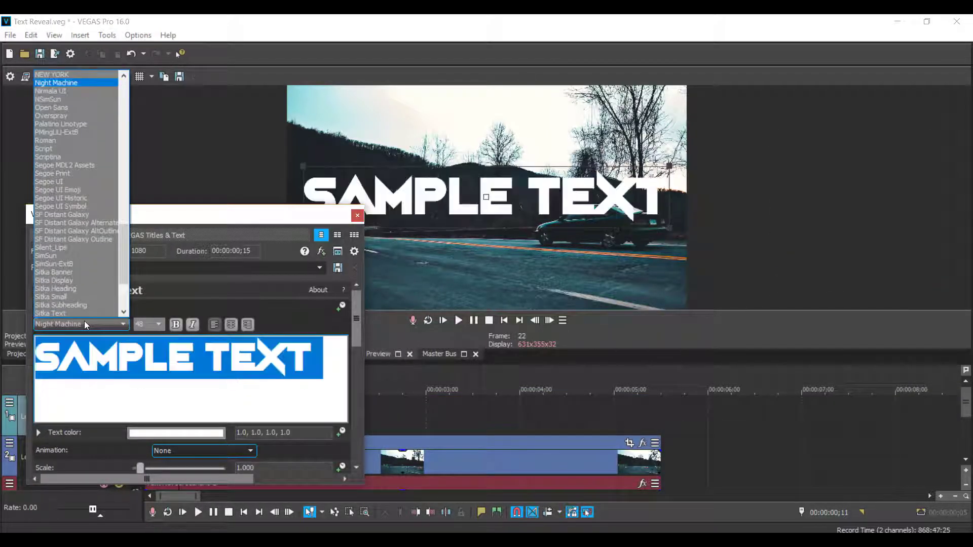
key(Return)
Replace the title text with "NEW ADVENTURES AHEAD" and reduce its font size so it fits within the frame.
text(NEW ADVENTURES AHEAD)
key(ctrl+a)
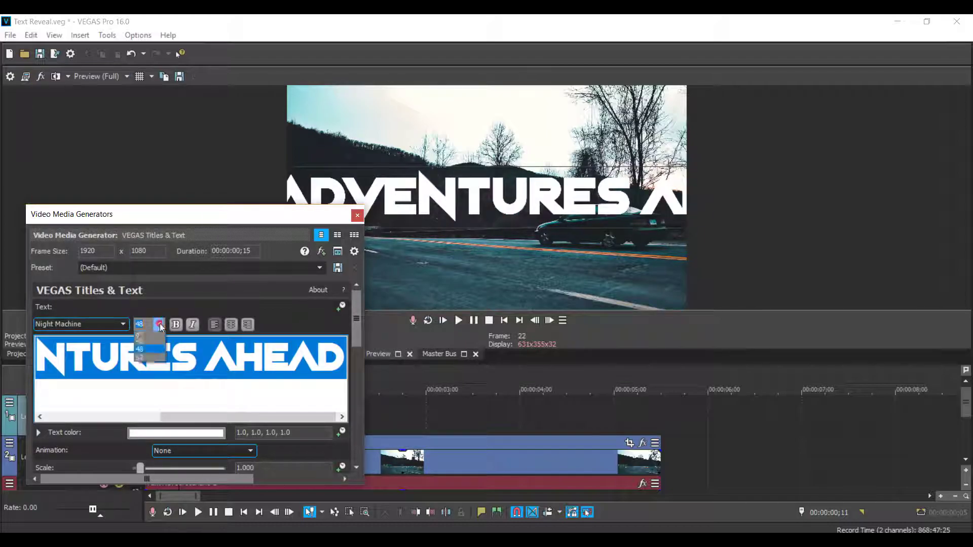
click(158, 324)
click(152, 388)
click(357, 215)
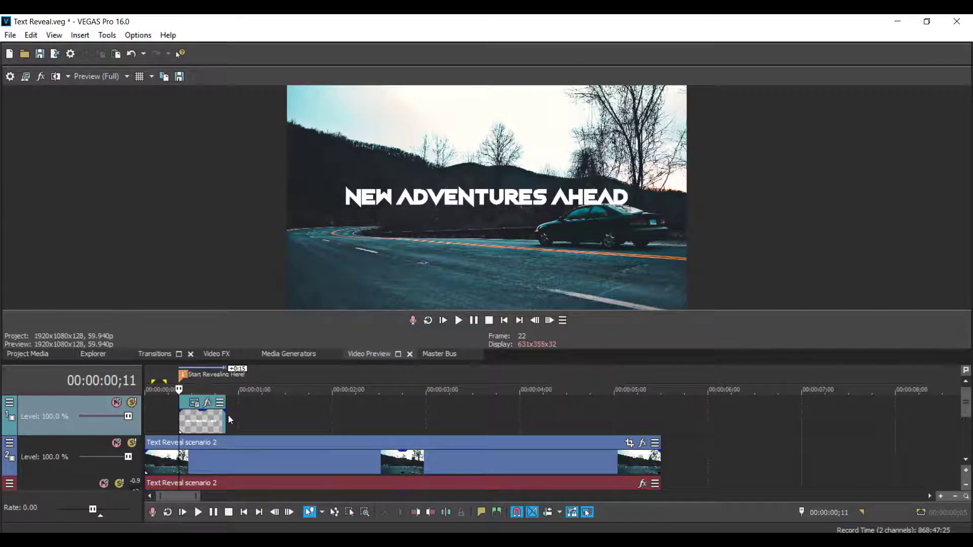
Save the project and extend the title event to the end of the car clip.
key(ctrl+s)
scroll(250, 412, up, 2)
scroll(248, 424, down, 1)
drag(267, 422, 918, 422)
Open Event Pan/Crop for the new title event and arrange its window below the title in an enlarged preview.
right_click(228, 421)
click(315, 169)
drag(368, 151, 253, 213)
drag(757, 365, 757, 429)
drag(513, 222, 542, 269)
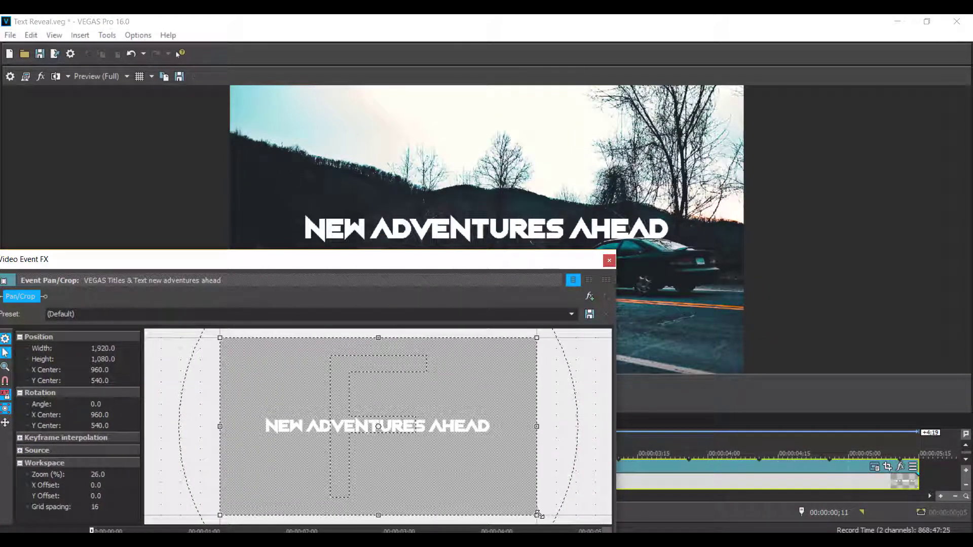
Scale the title down to a 4,271.1 by 2,402.5 frame and place it over the car, centred at X -268.2, Y 183.2.
drag(538, 517, 615, 529)
drag(508, 267, 512, 175)
scroll(326, 352, down, 2)
scroll(326, 352, down, 2)
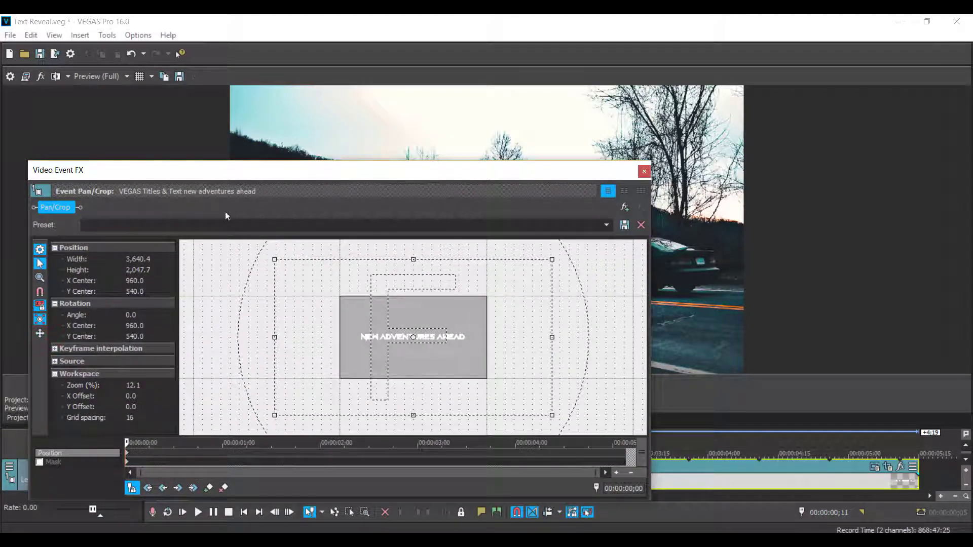
drag(260, 169, 0, 158)
drag(250, 319, 178, 300)
mouse_move(220, 382)
mouse_down()
mouse_move(238, 394)
mouse_move(224, 391)
mouse_up()
drag(193, 359, 192, 359)
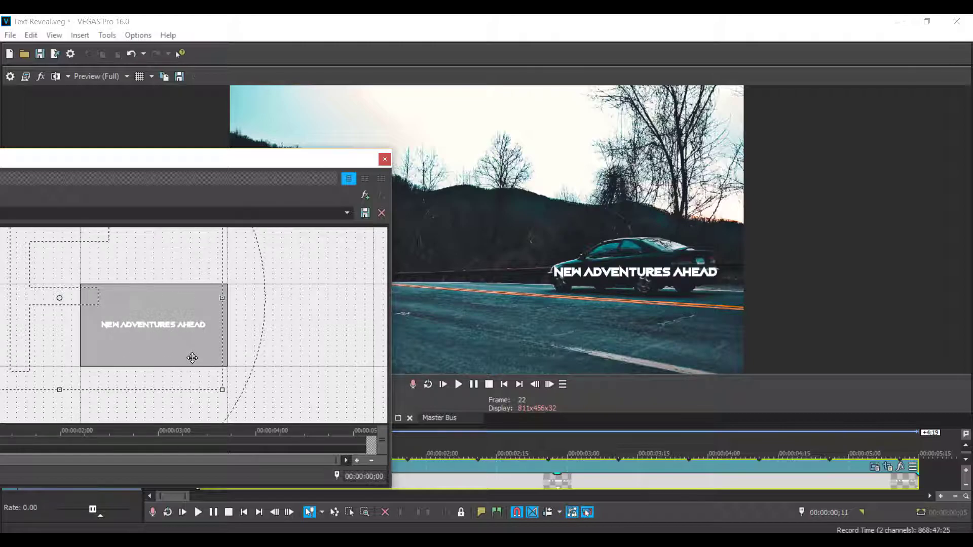
drag(284, 159, 555, 149)
Enable the title event's mask and draw a closed four-point mask around the whole title.
scroll(222, 425, up, 5)
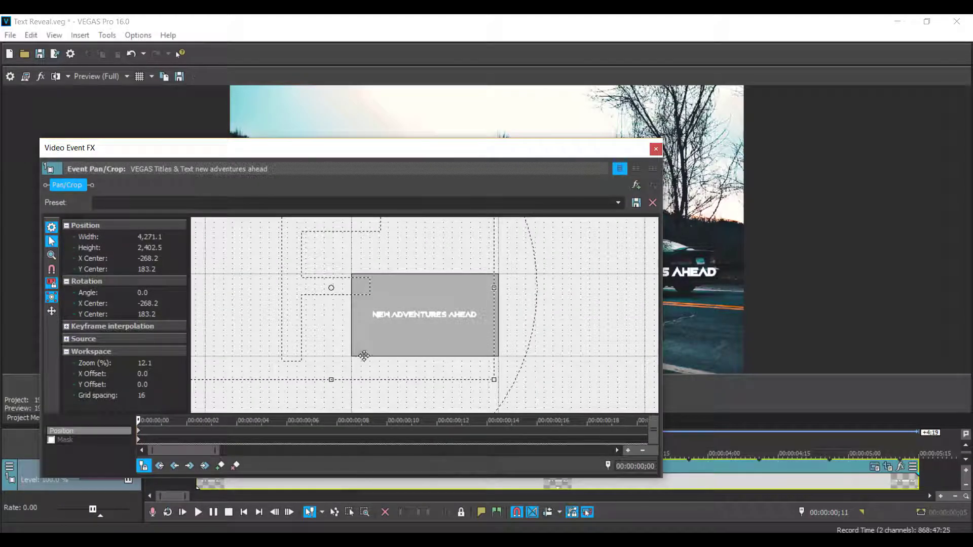
click(51, 440)
scroll(569, 326, up, 5)
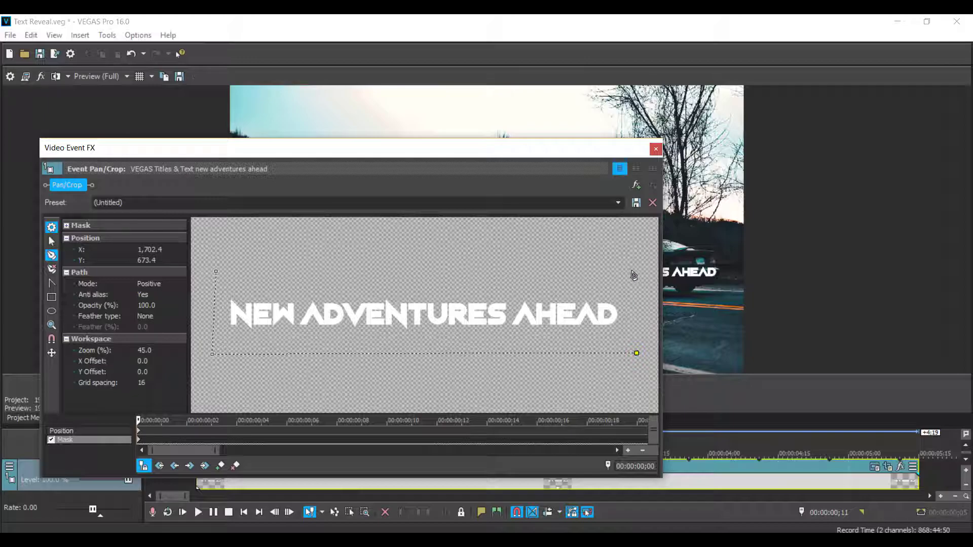
click(216, 273)
mouse_move(489, 153)
mouse_down()
mouse_move(460, 238)
mouse_move(465, 172)
mouse_move(486, 161)
mouse_up()
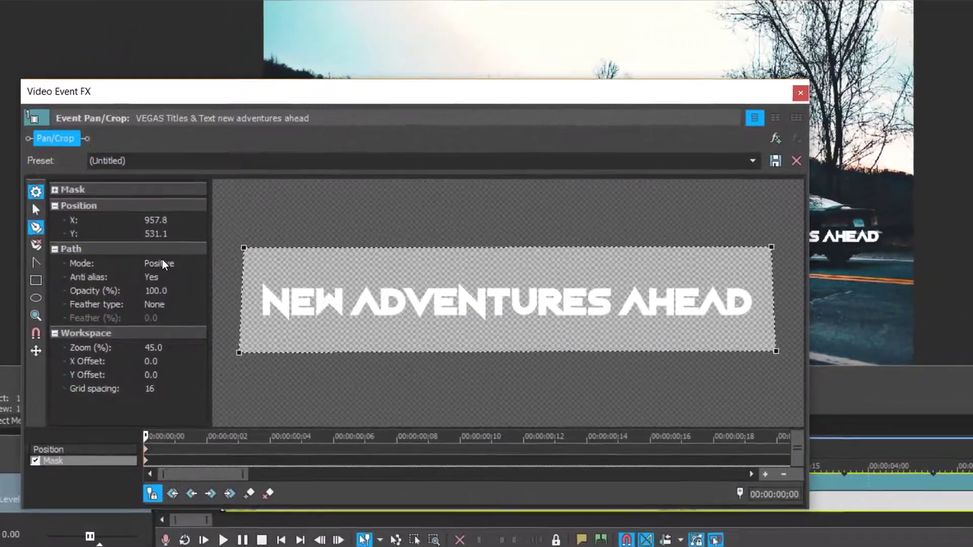
Set the mask path's mode to Negative and move the effect window clear of the car.
click(152, 286)
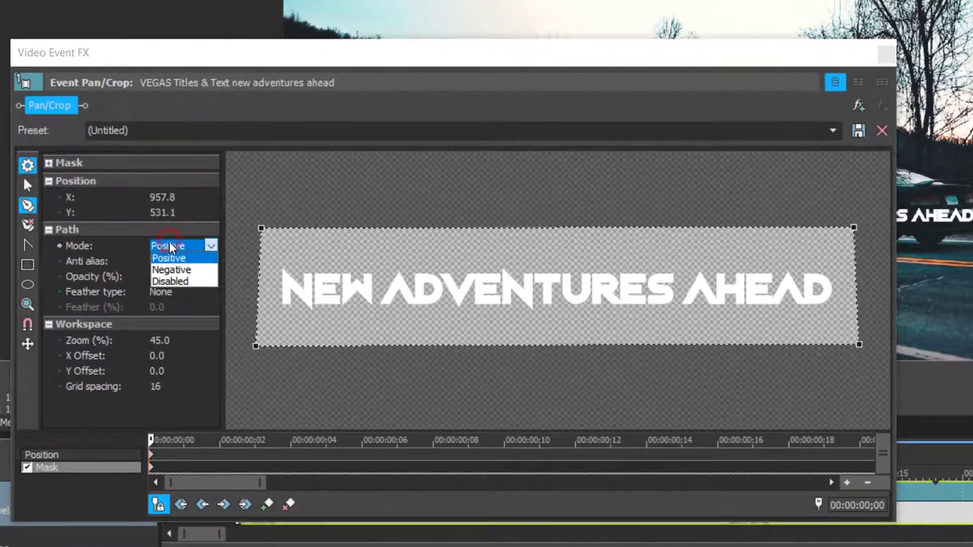
click(189, 270)
drag(714, 65, 531, 5)
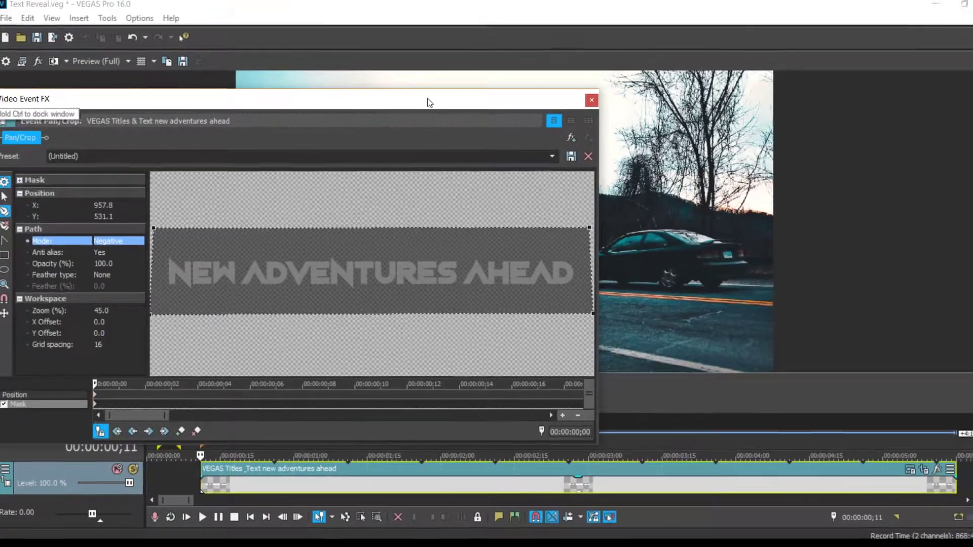
drag(429, 103, 440, 108)
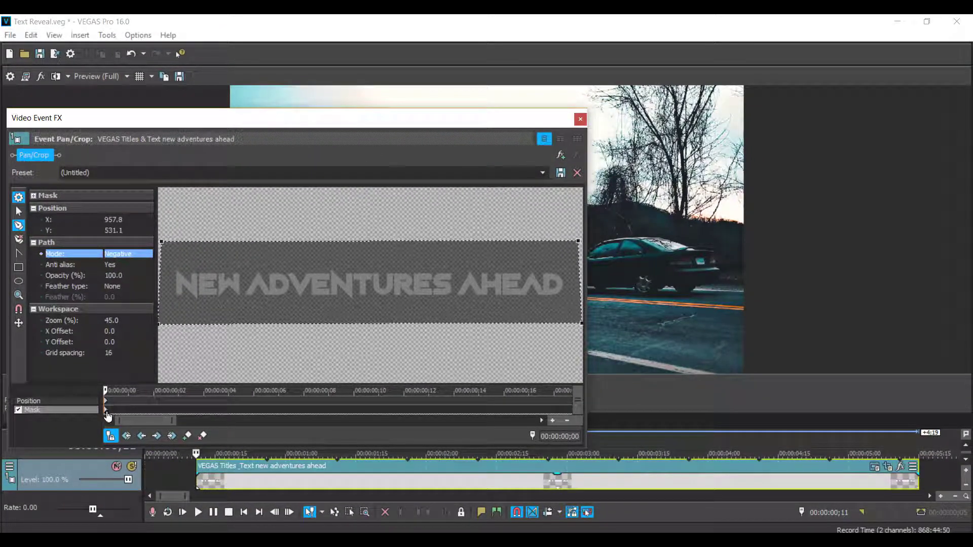
One step into the mask timeline, pull the mask's right edge in to the car's rear, uncovering only the letter D.
scroll(155, 412, up, 3)
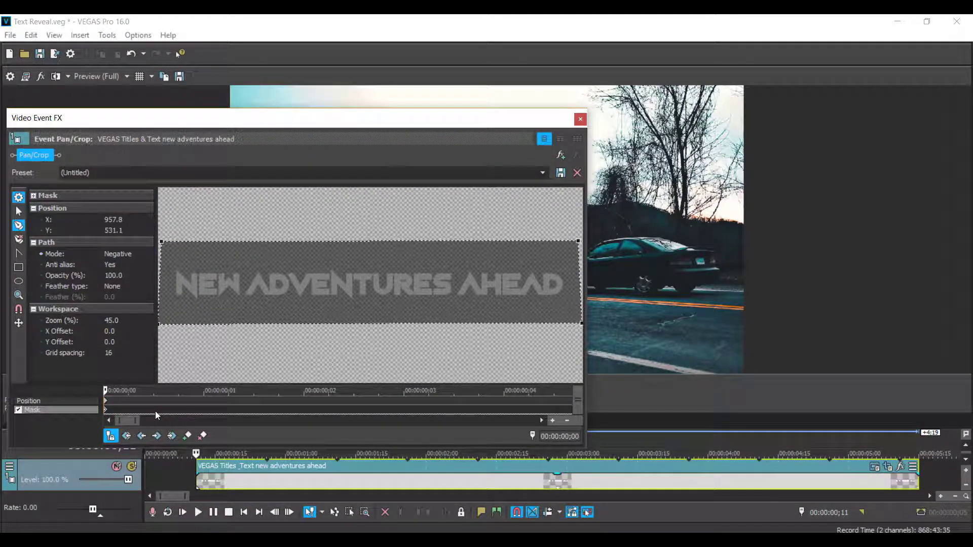
click(128, 409)
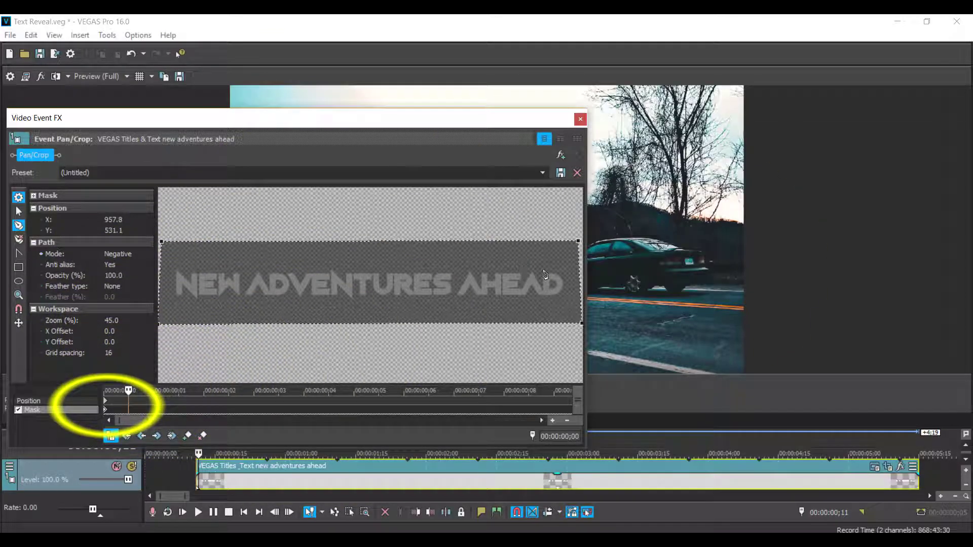
click(18, 211)
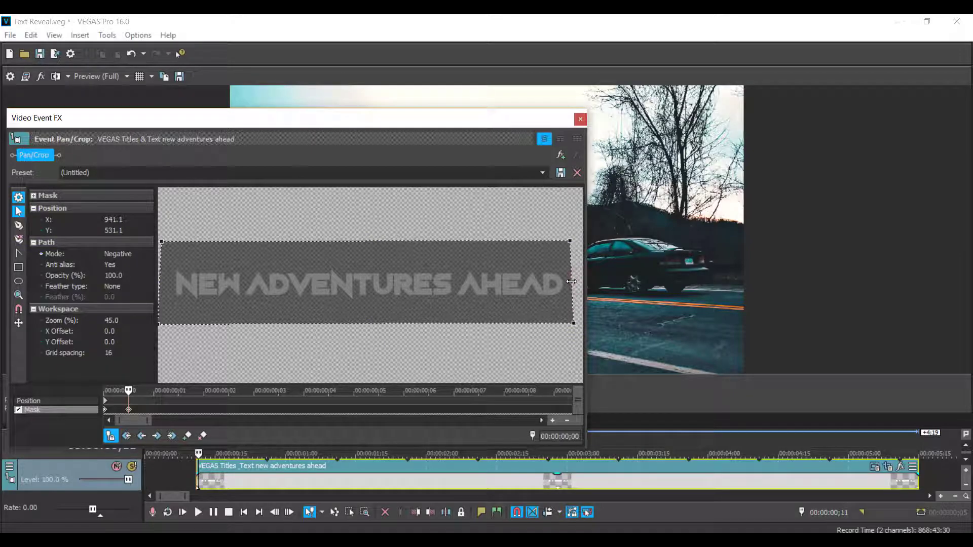
drag(563, 281, 549, 282)
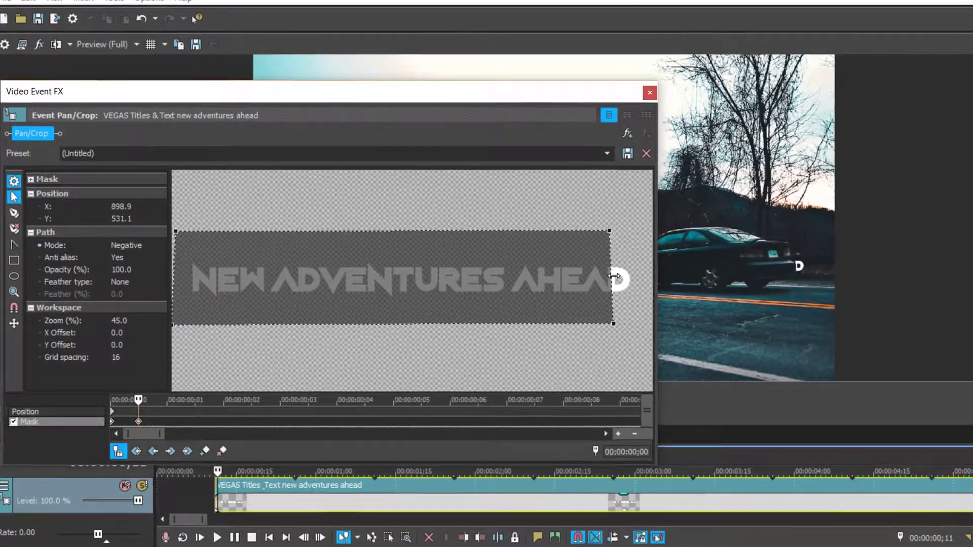
drag(614, 276, 666, 272)
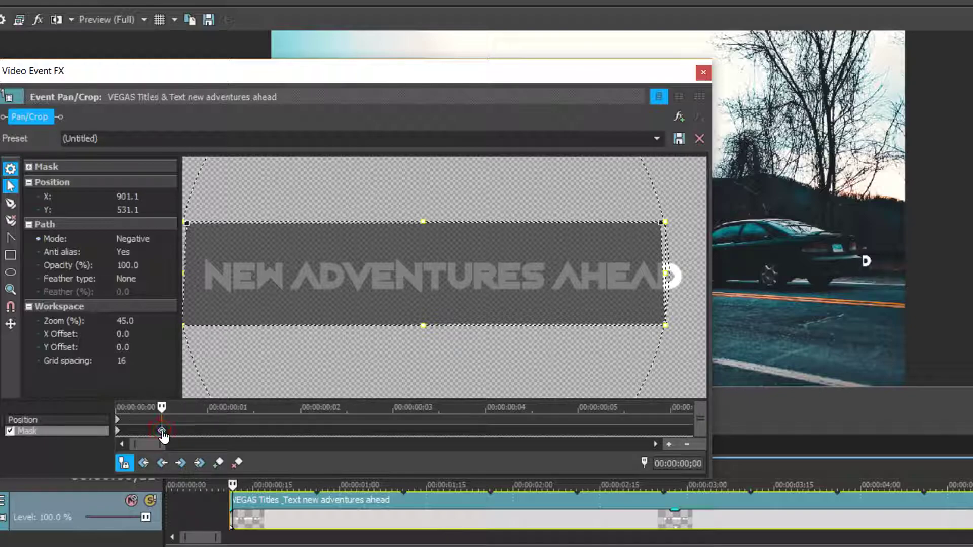
Advance one frame and keyframe the mask's right edge at the car's rear, uncovering the letters AD.
key(Right)
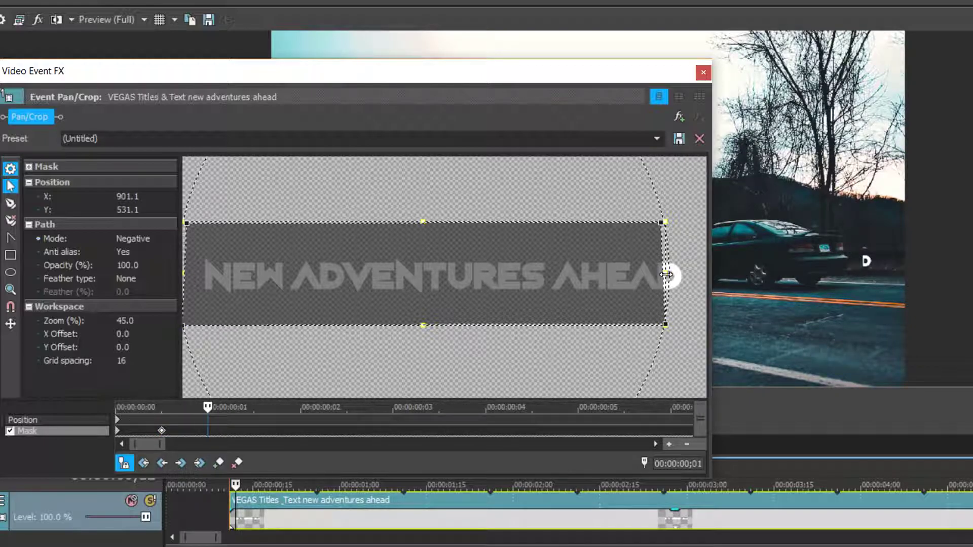
scroll(853, 478, up, 3)
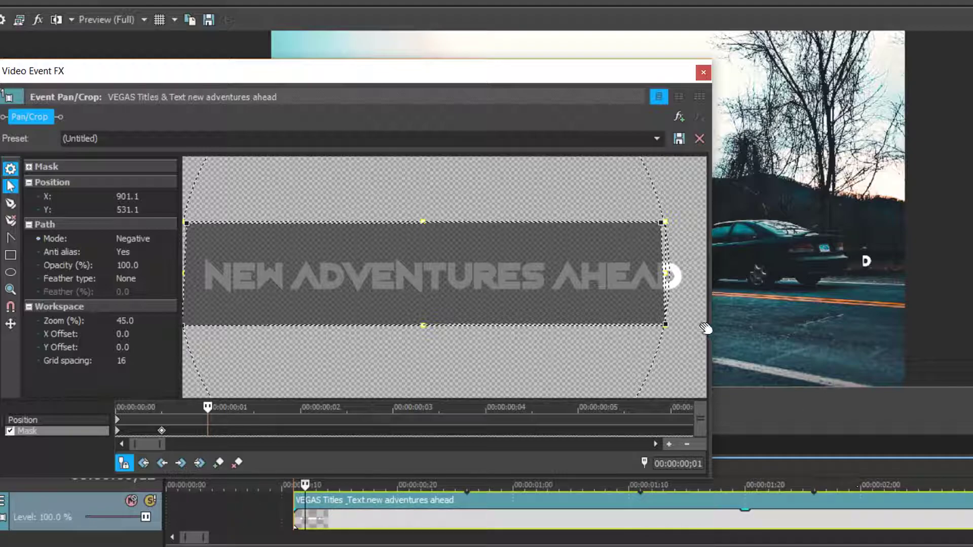
drag(664, 273, 655, 273)
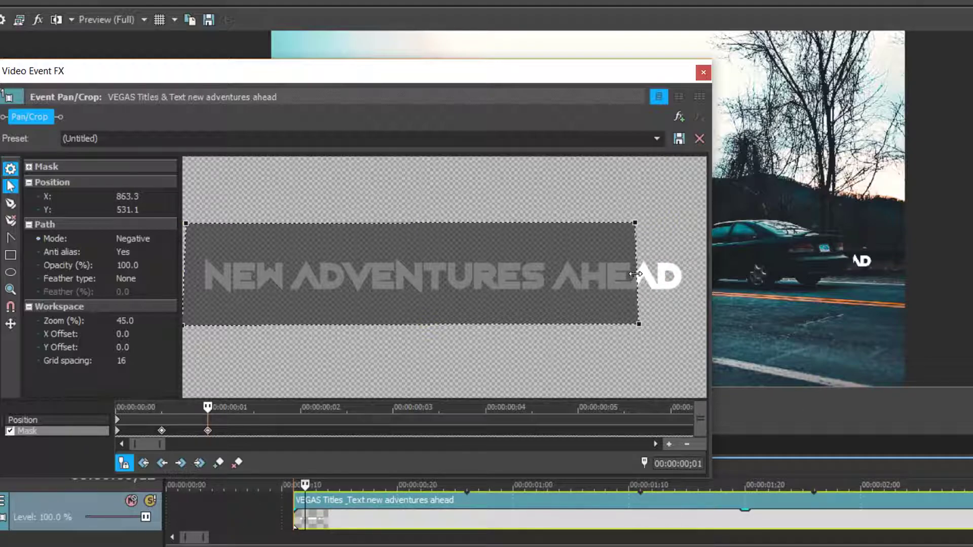
drag(628, 275, 627, 275)
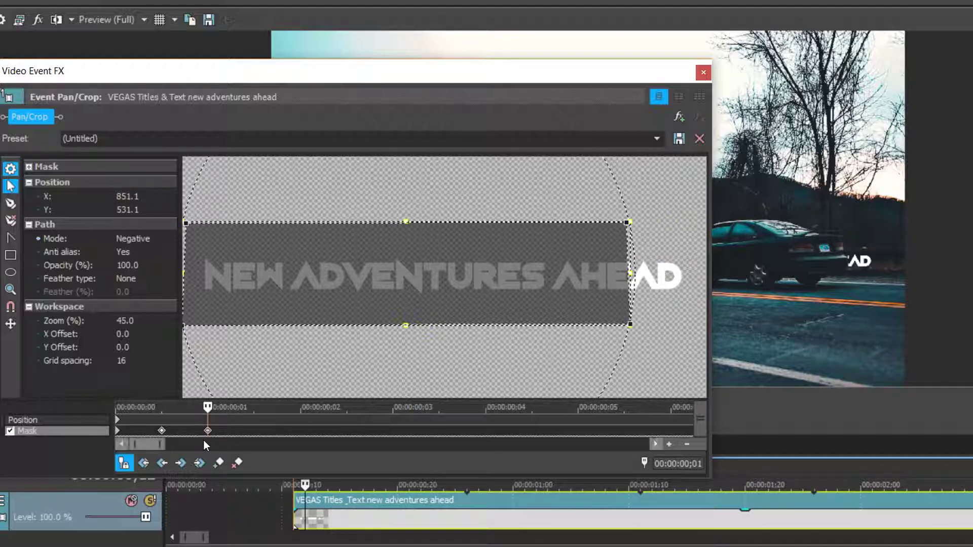
On the following frame, undo the faulty mask adjustment and narrow the mask to the car's rear, uncovering part of the E.
key(space)
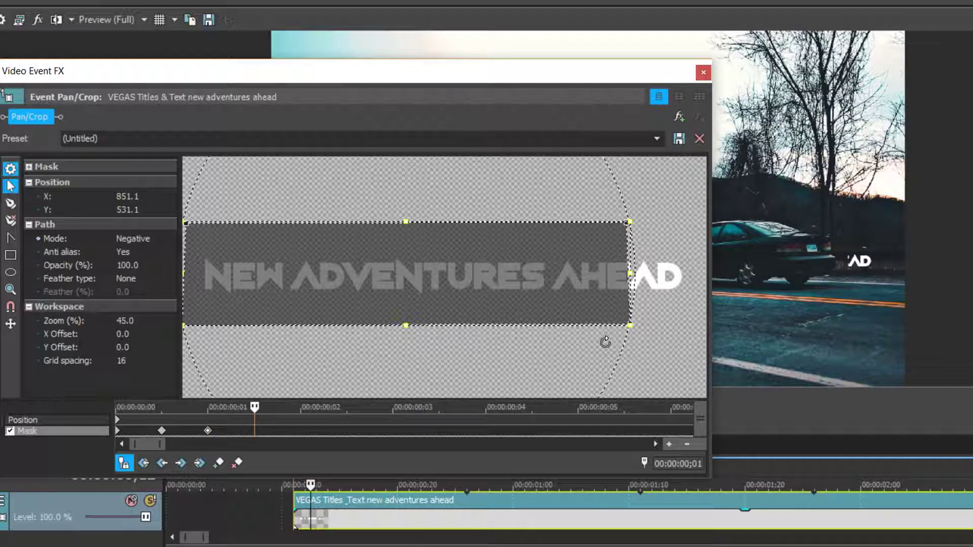
drag(629, 278, 628, 274)
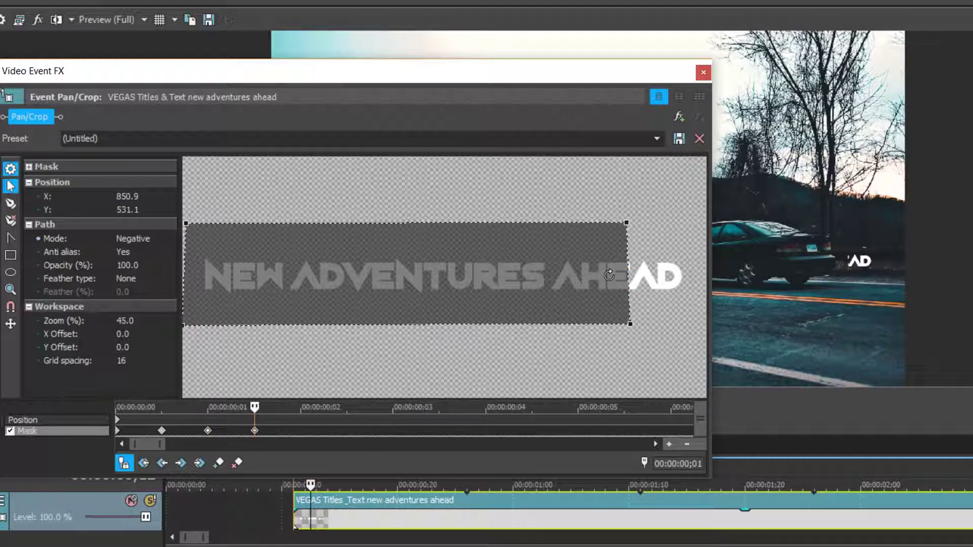
key(ctrl+z)
drag(631, 273, 601, 273)
scroll(150, 433, up, 5)
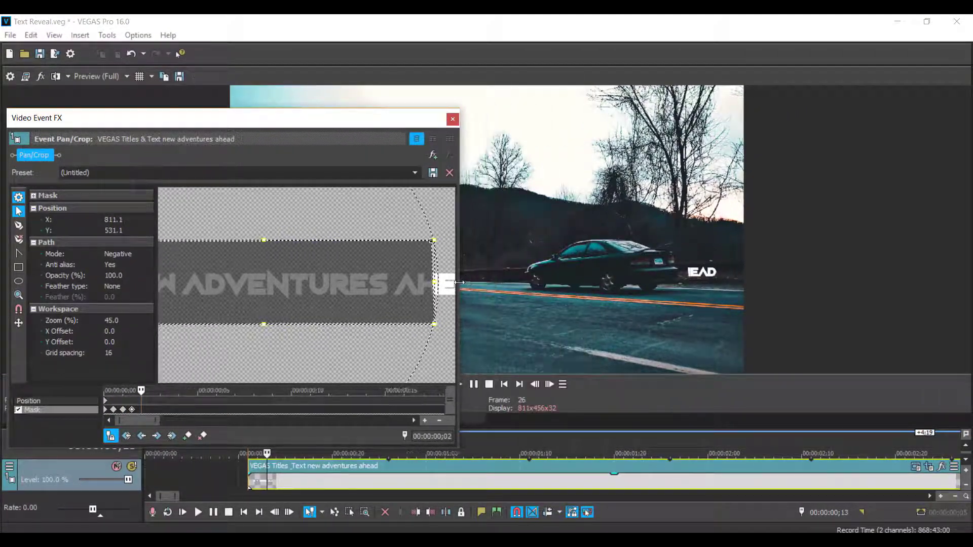
Keep keyframing the mask edge frame by frame behind the car until the whole word AHEAD is uncovered.
drag(462, 281, 457, 282)
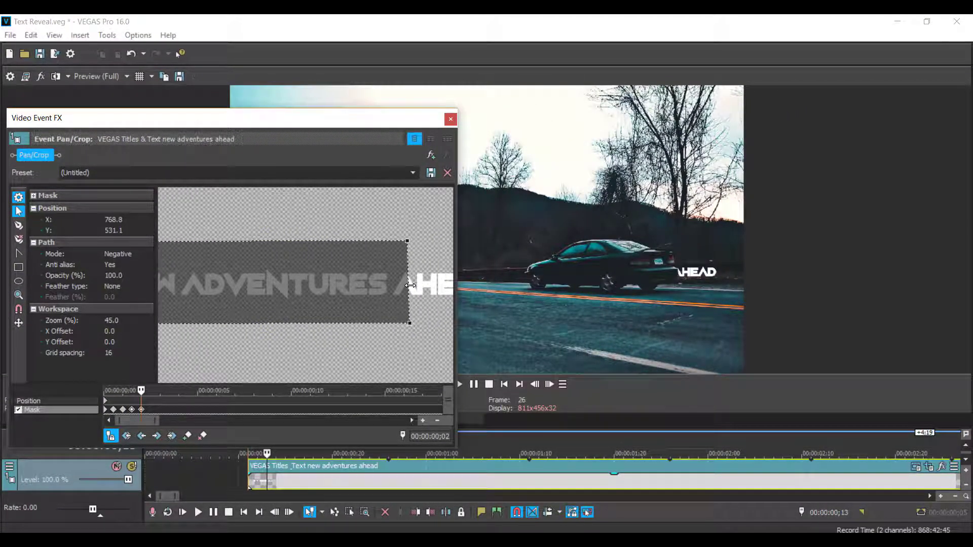
click(411, 286)
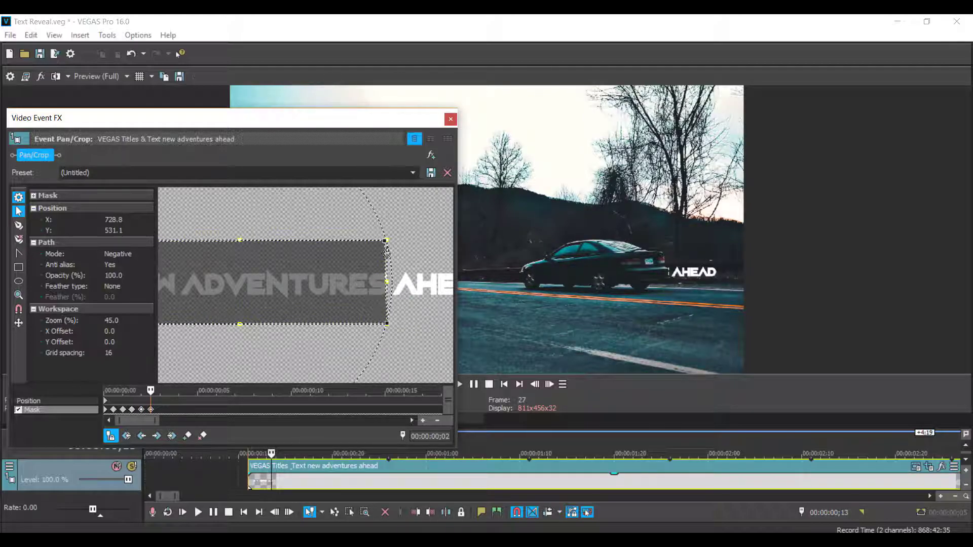
key(Right)
drag(396, 283, 376, 282)
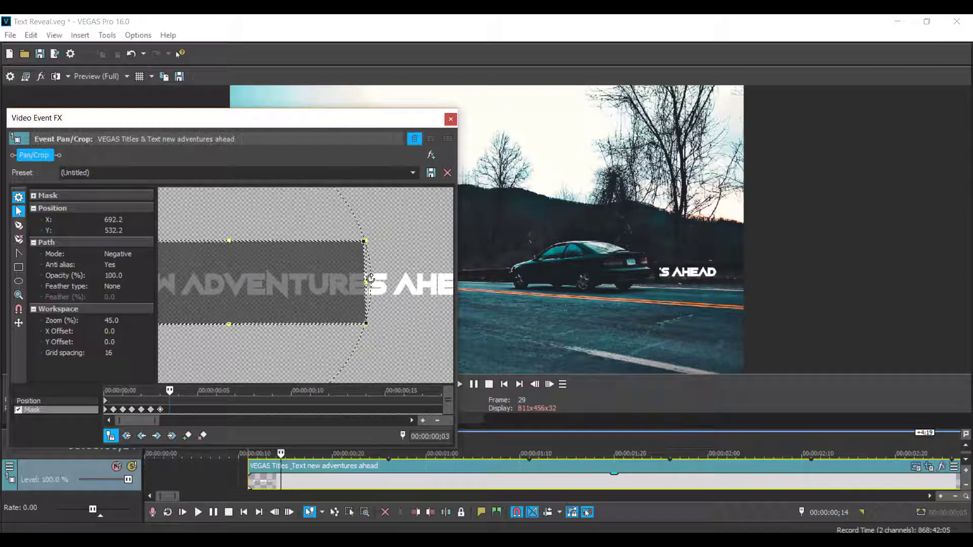
Continue the frame-by-frame mask keyframes behind the car, moving the edge past the letters NTURES by frame 34.
key(Right)
click(344, 284)
key(Right)
drag(366, 298, 343, 298)
key(Right)
drag(289, 283, 269, 283)
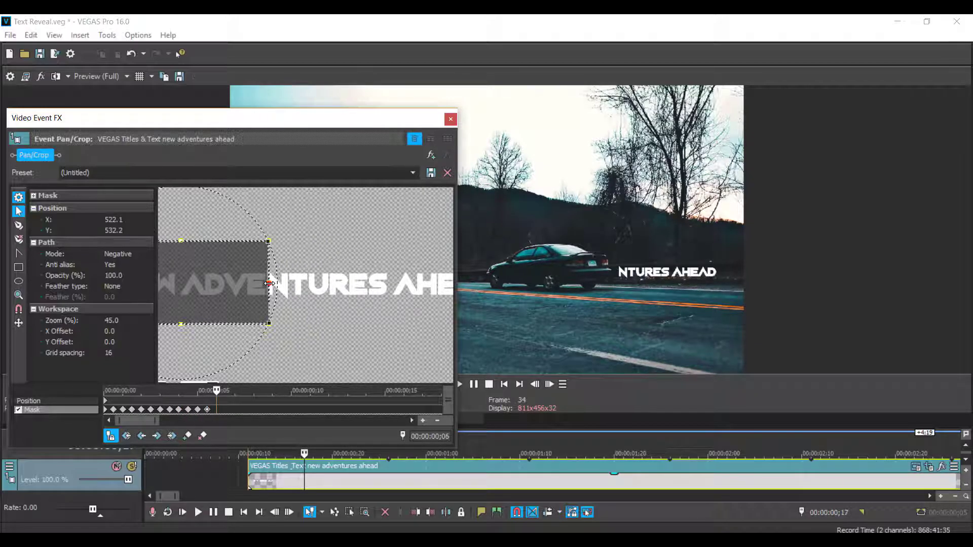
Keep moving the mask edge with the car on each frame until the word ADVENTURES is fully uncovered.
key(Right)
click(253, 278)
key(Right)
drag(233, 282, 189, 283)
key(Right)
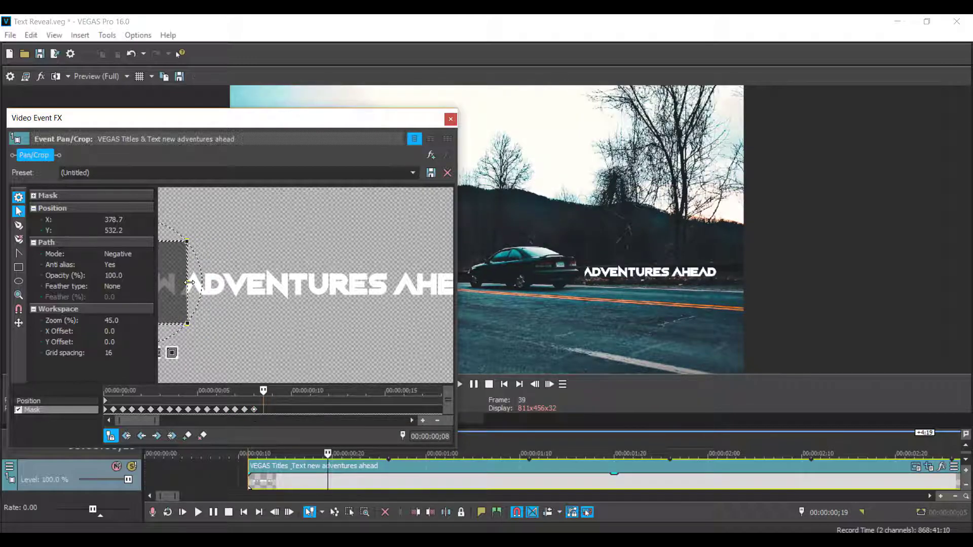
key(Right)
Keyframe the remaining frames of the mask so its edge follows the car past the word NEW.
drag(282, 307, 390, 305)
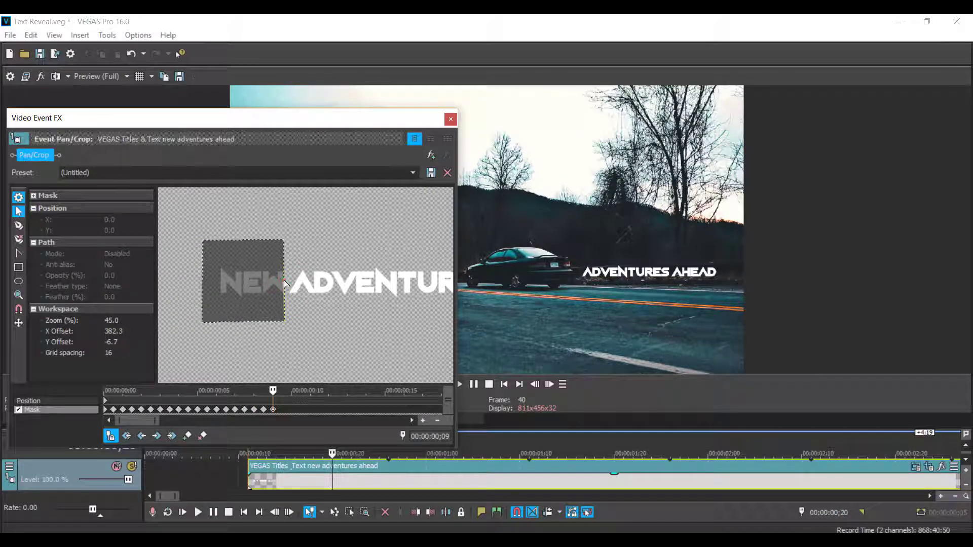
drag(280, 283, 251, 280)
click(273, 410)
key(Right)
drag(276, 312, 272, 315)
key(Right)
click(281, 323)
key(Right)
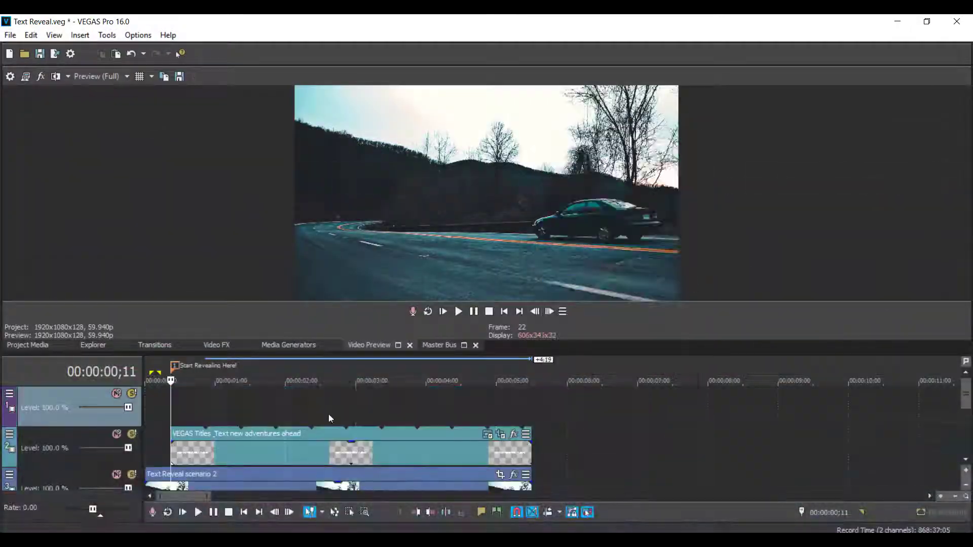
Paste a copy of the masked title event onto the empty track above, aligned with the start of the original title.
right_click(328, 415)
click(350, 143)
click(573, 248)
drag(470, 407, 313, 410)
key(space)
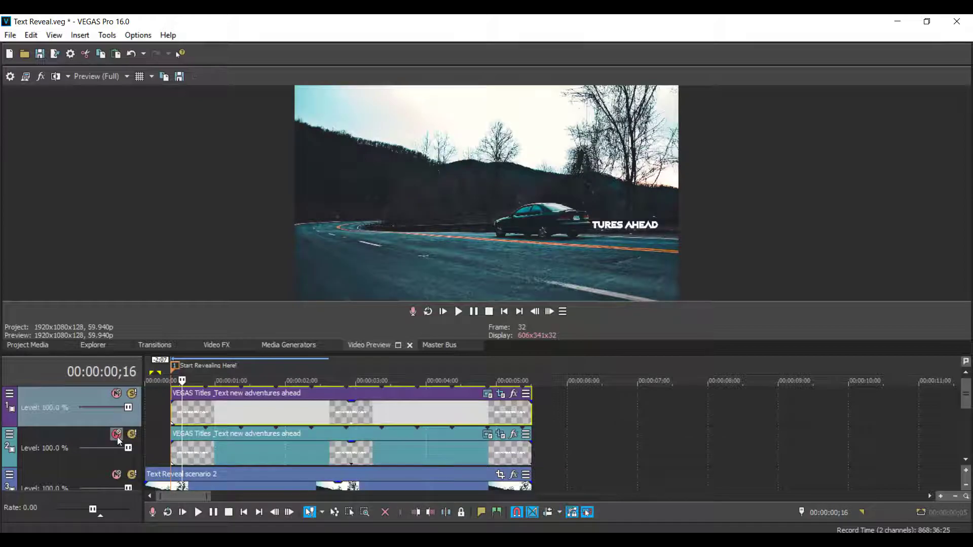
Open Event Pan/Crop for the copied title event and turn off its mask.
right_click(260, 410)
click(304, 181)
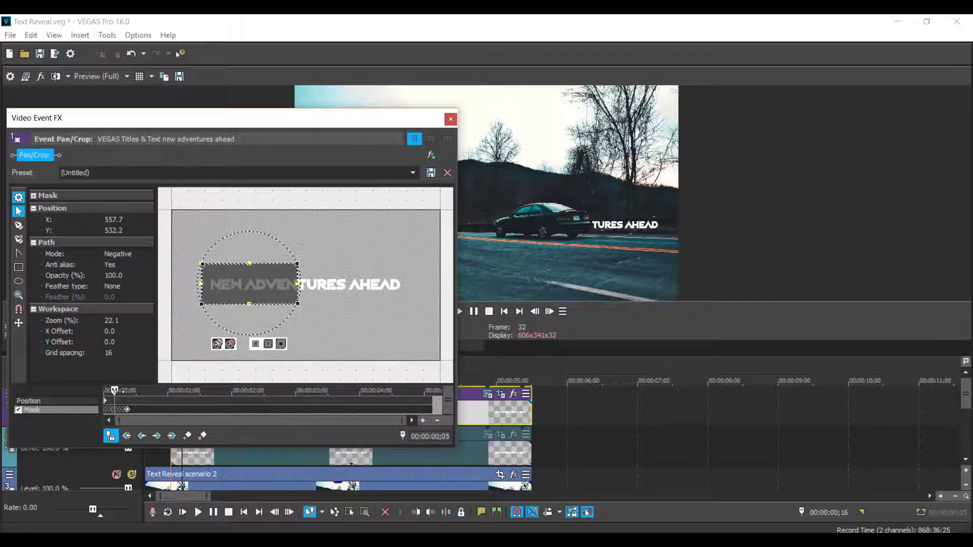
click(19, 411)
scroll(252, 407, up, 4)
right_click(269, 327)
click(284, 335)
Delete the copied title's mask keyframes one by one to clear the old reveal animation.
click(134, 410)
key(Delete)
click(124, 410)
key(Delete)
click(117, 410)
key(Delete)
click(111, 410)
key(Delete)
click(161, 410)
key(Delete)
click(178, 410)
key(Delete)
click(192, 410)
key(Delete)
click(216, 410)
key(Delete)
click(229, 410)
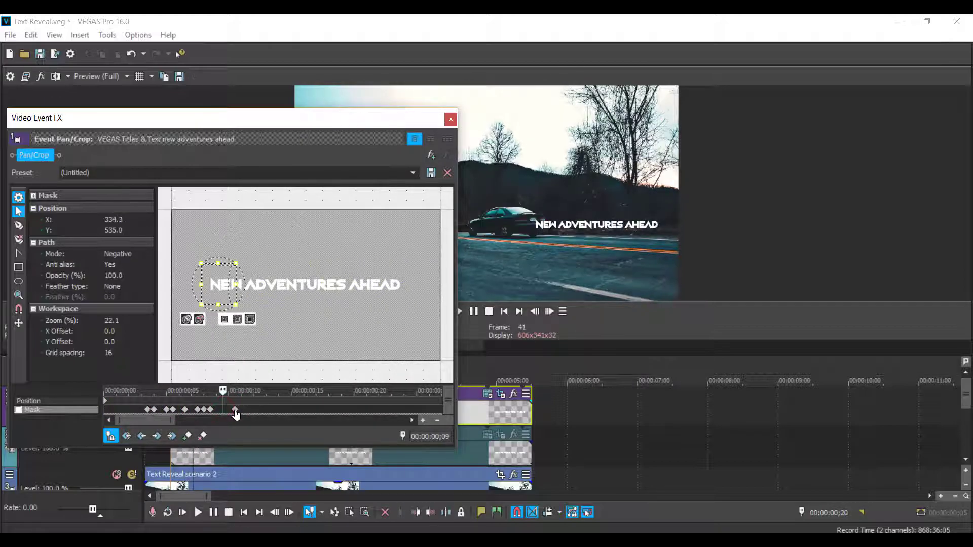
click(197, 411)
key(Delete)
click(203, 410)
key(Delete)
click(185, 411)
key(Delete)
click(173, 410)
key(Delete)
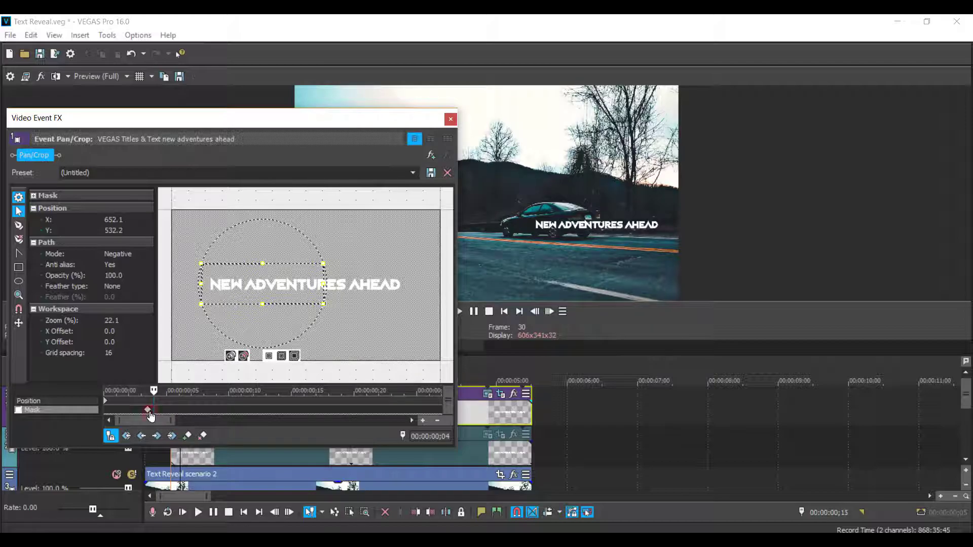
key(Delete)
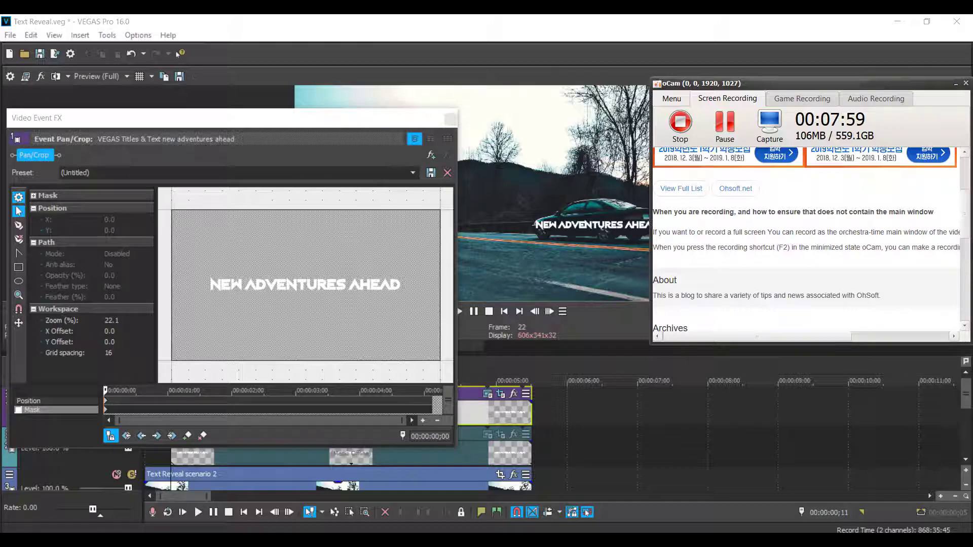
One frame in, pull the new positive mask's right edge to the car's front and select the node on that edge.
click(429, 30)
drag(385, 123, 485, 106)
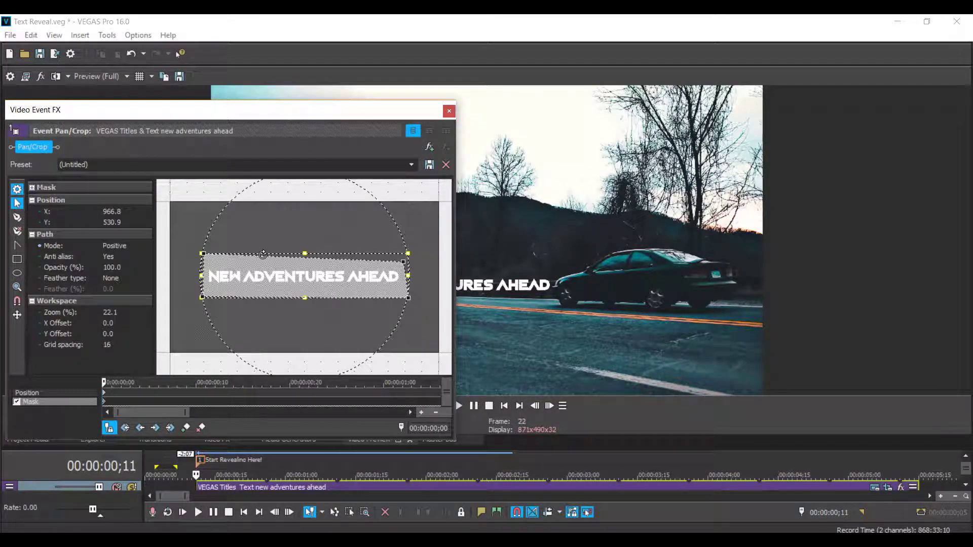
key(Right)
drag(408, 276, 401, 275)
scroll(417, 244, down, 3)
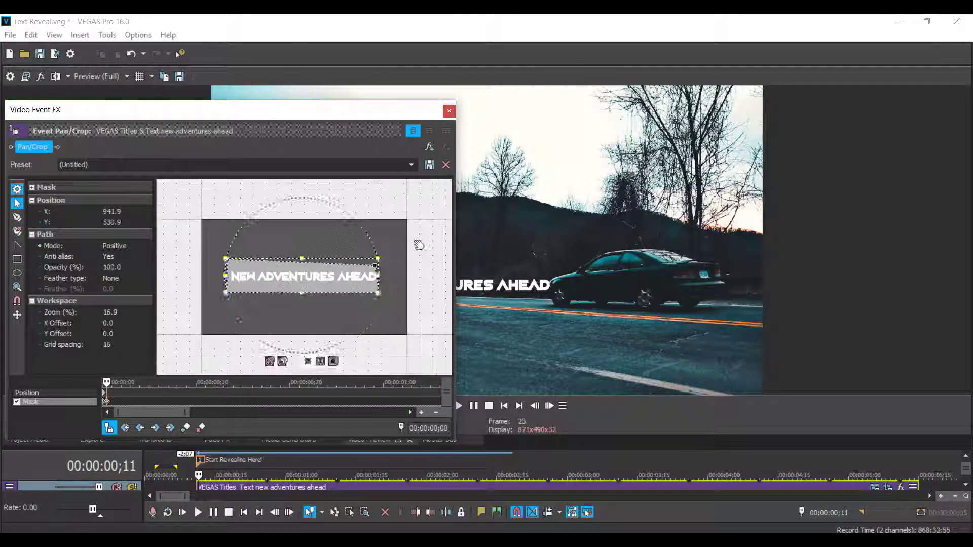
scroll(417, 243, up, 6)
click(439, 257)
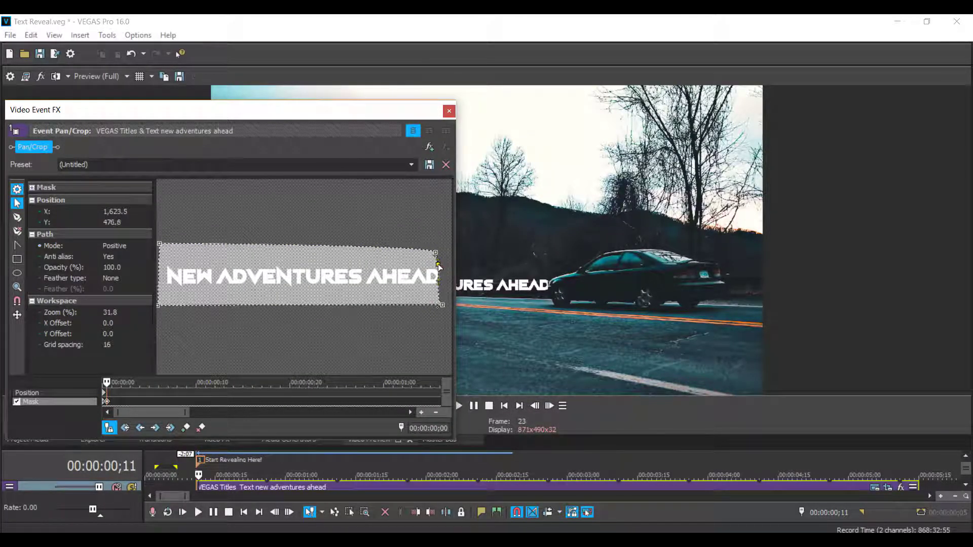
Reshape the mask's right edge to the car's front on each following frame, covering the end of the word AHEAD.
key(alt+Right)
drag(439, 264, 420, 255)
key(alt+Right)
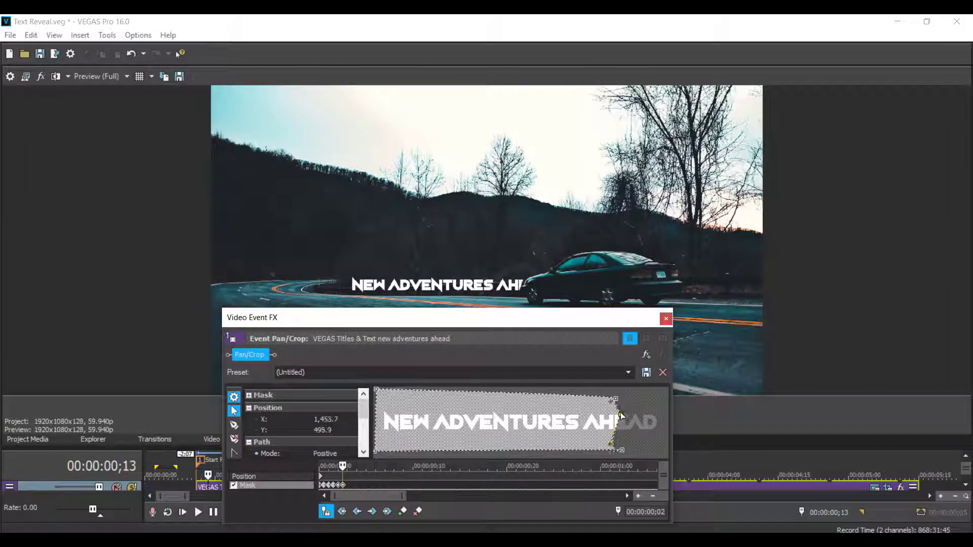
key(alt+Right)
drag(622, 417, 552, 439)
Continue keyframing the mask nodes along the car's front frame by frame until only NEW ADV remains uncovered.
key(alt+Right)
key(alt+Right)
key(alt+Right)
drag(574, 395, 561, 394)
drag(567, 411, 564, 410)
double_click(523, 487)
drag(520, 449, 537, 453)
key(alt+Right)
drag(550, 393, 530, 391)
drag(548, 412, 540, 410)
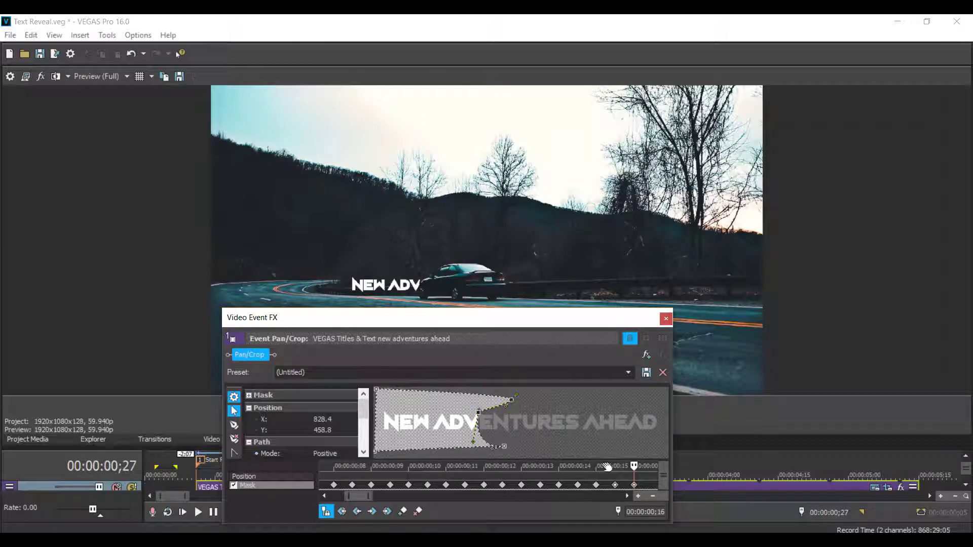
Step back through the mask animation frame by frame to check the edge against the car's front.
key(alt+Right)
key(Left)
key(Left)
key(Left)
key(Left)
key(Left)
key(Left)
key(Left)
key(Left)
key(Left)
key(Left)
key(Left)
key(Left)
key(Left)
key(Left)
key(Left)
key(Left)
key(Left)
key(Left)
key(Left)
Refine the mask edge near the word NEW and compare the last two mask keyframes.
click(634, 487)
drag(459, 409, 397, 406)
click(633, 488)
click(636, 488)
click(633, 488)
click(634, 488)
click(614, 488)
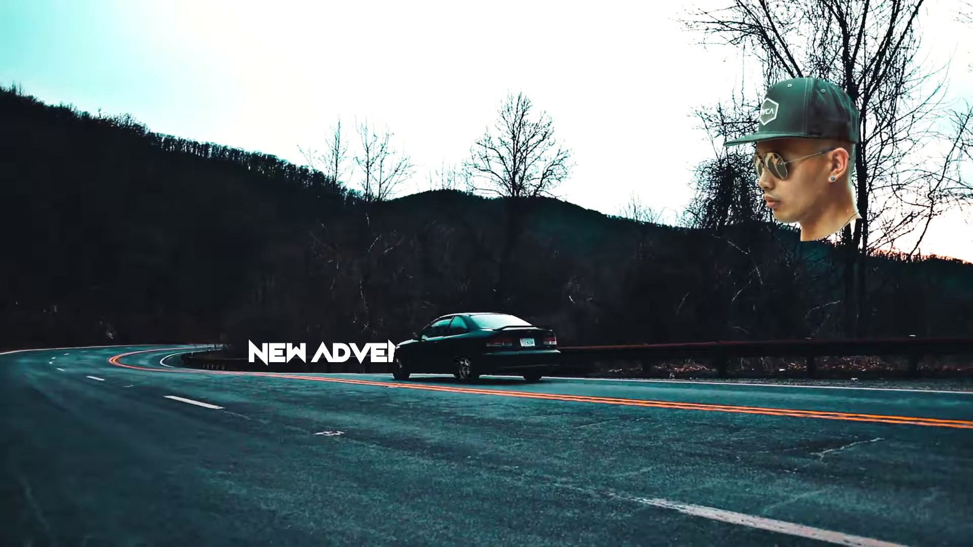